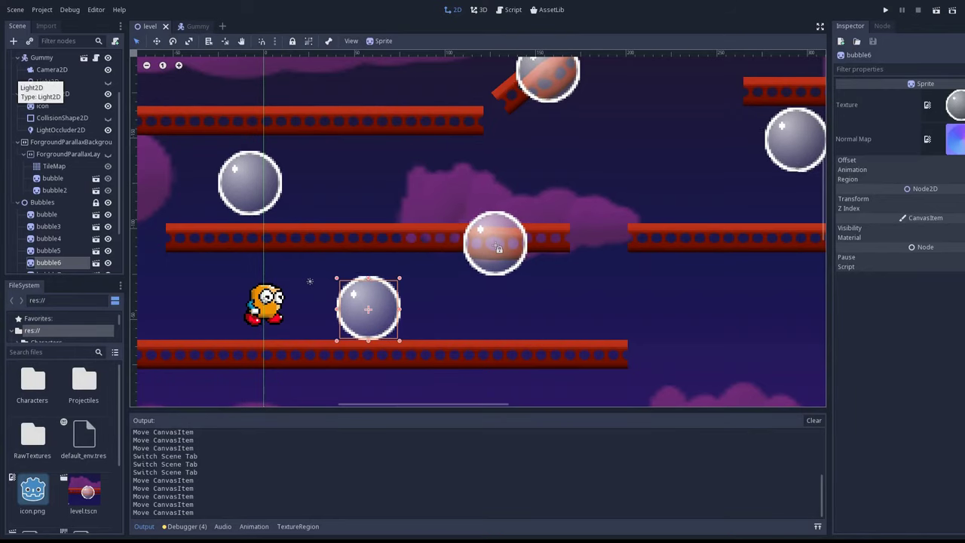
Step: Drag the bubble6 sprite beside the yellow character on the lower platform
{"action": "left_click_drag", "start_coordinate": [368, 309], "coordinate": [280, 289]}
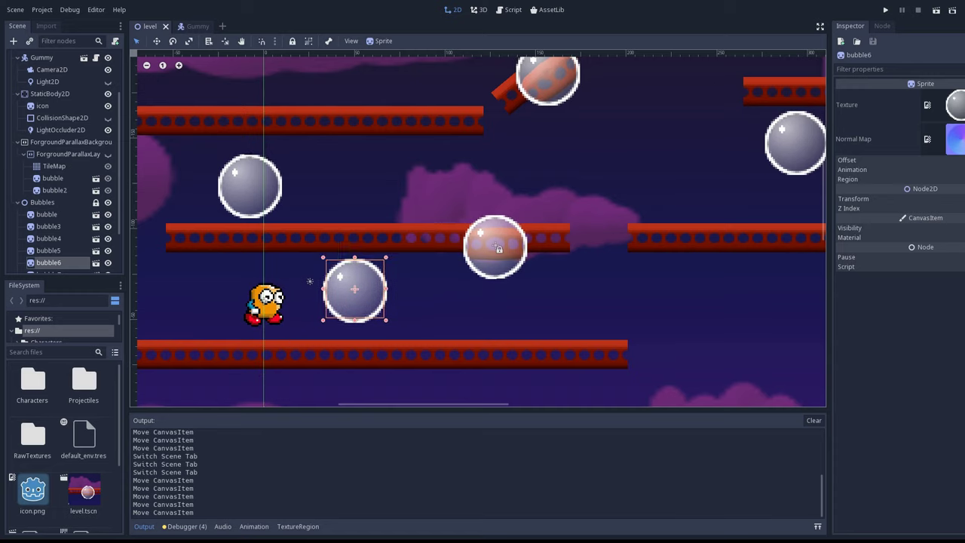
{"action": "left_click_drag", "start_coordinate": [355, 289], "coordinate": [288, 300]}
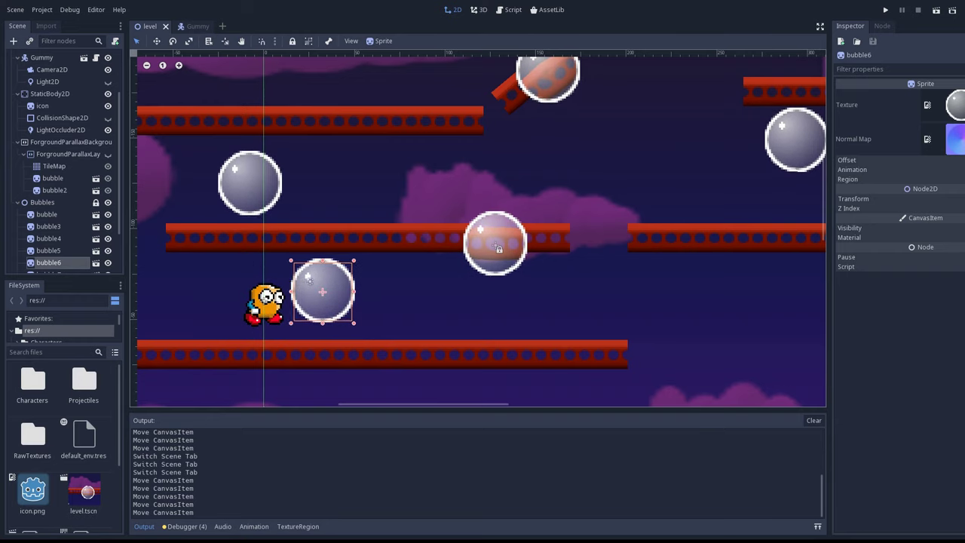
{"action": "left_click_drag", "start_coordinate": [311, 306], "coordinate": [320, 297]}
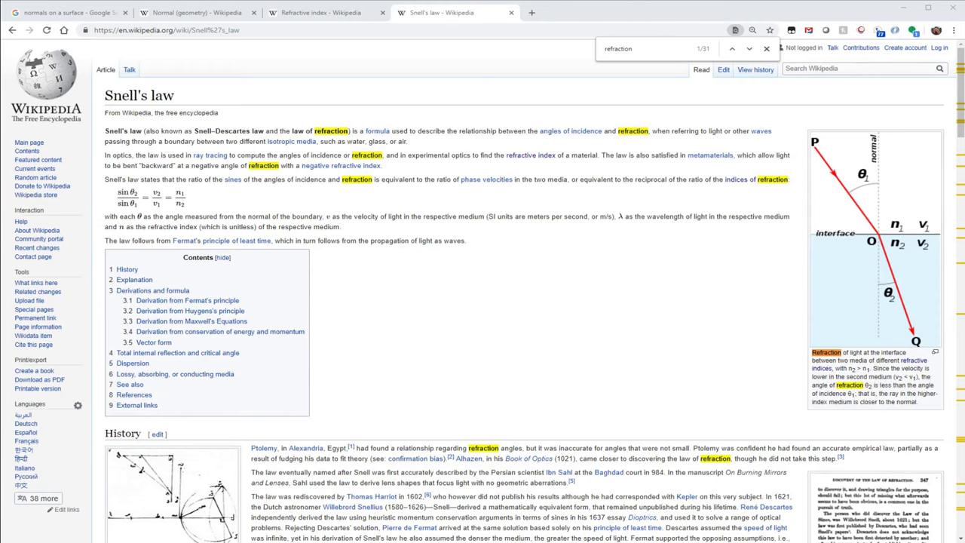
Step: Read through the Snell's law article, then close the 'refraction' search to clear its highlights
{"action": "scroll", "coordinate": [483, 291], "scroll_direction": "down", "scroll_amount": 2}
{"action": "scroll", "coordinate": [483, 291], "scroll_direction": "up", "scroll_amount": 2}
{"action": "left_click_drag", "start_coordinate": [343, 216], "coordinate": [485, 216]}
{"action": "left_click", "coordinate": [482, 216]}
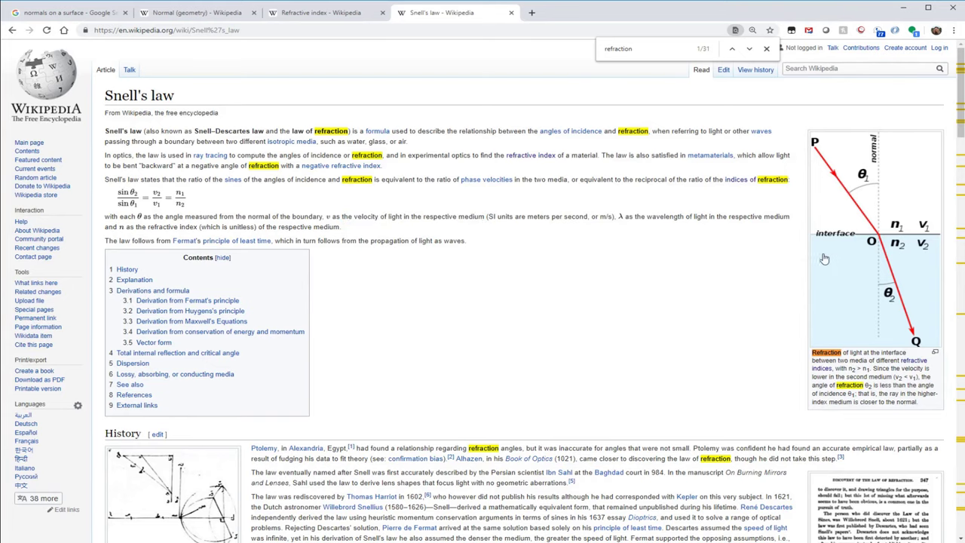
{"action": "scroll", "coordinate": [845, 272], "scroll_direction": "down", "scroll_amount": 1}
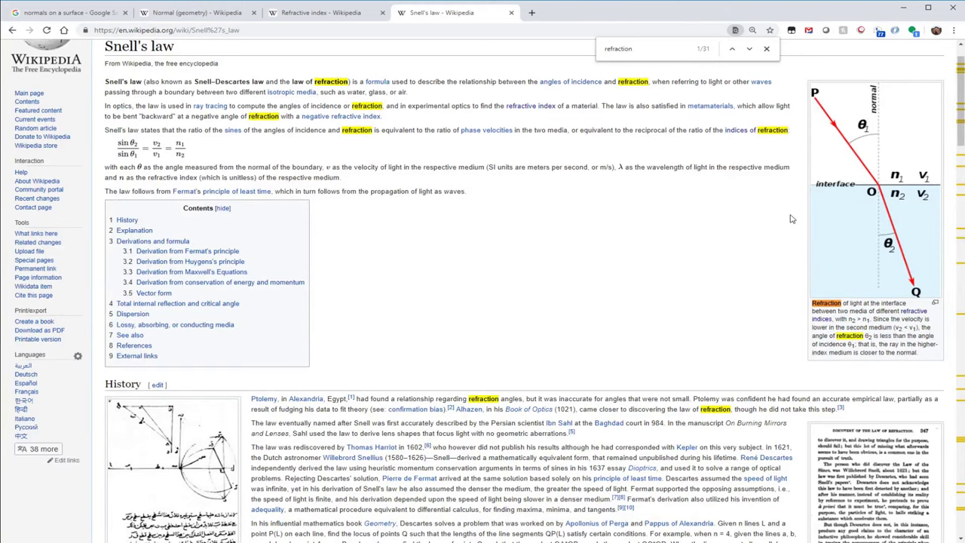
{"action": "scroll", "coordinate": [791, 219], "scroll_direction": "down", "scroll_amount": 2}
{"action": "scroll", "coordinate": [791, 219], "scroll_direction": "up", "scroll_amount": 3}
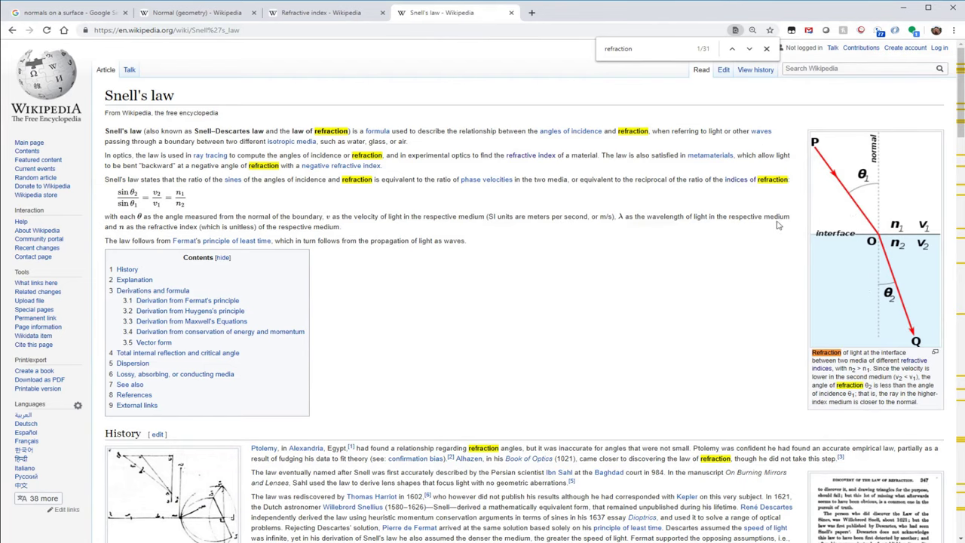
{"action": "scroll", "coordinate": [739, 249], "scroll_direction": "down", "scroll_amount": 2}
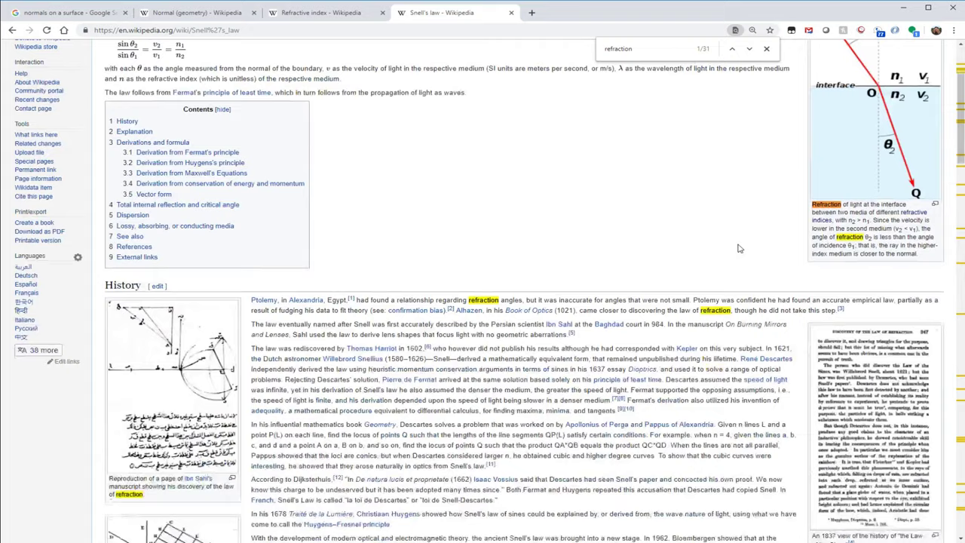
{"action": "scroll", "coordinate": [739, 249], "scroll_direction": "down", "scroll_amount": 9}
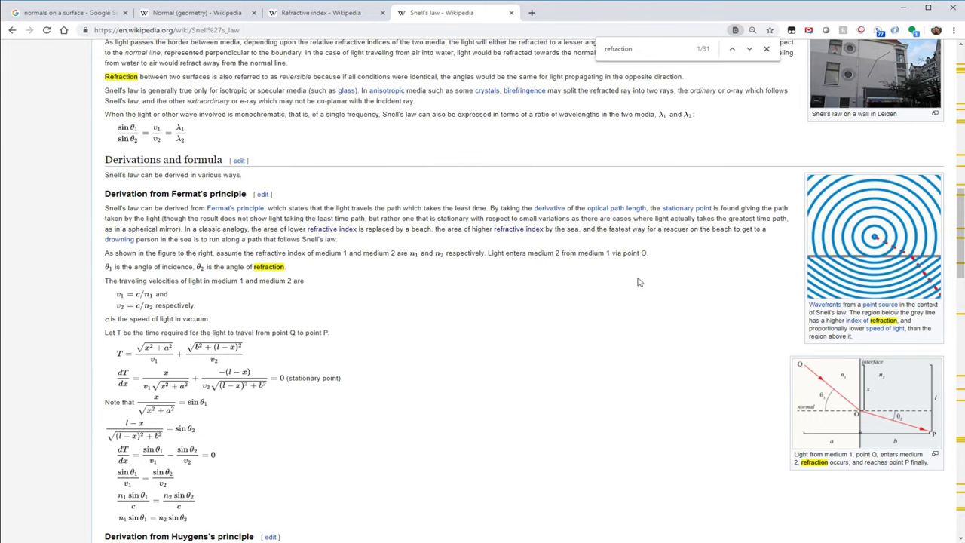
{"action": "scroll", "coordinate": [638, 282], "scroll_direction": "up", "scroll_amount": 15}
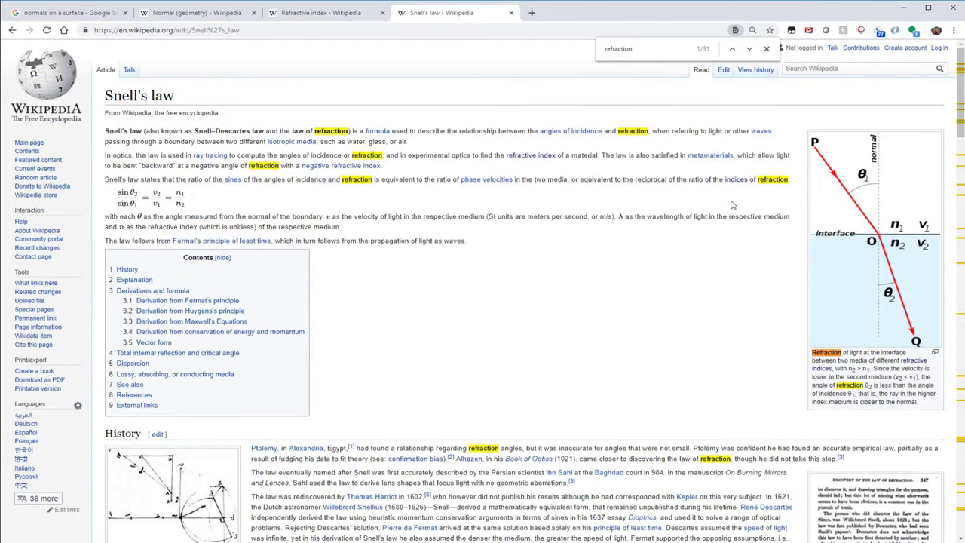
{"action": "scroll", "coordinate": [649, 249], "scroll_direction": "down", "scroll_amount": 3}
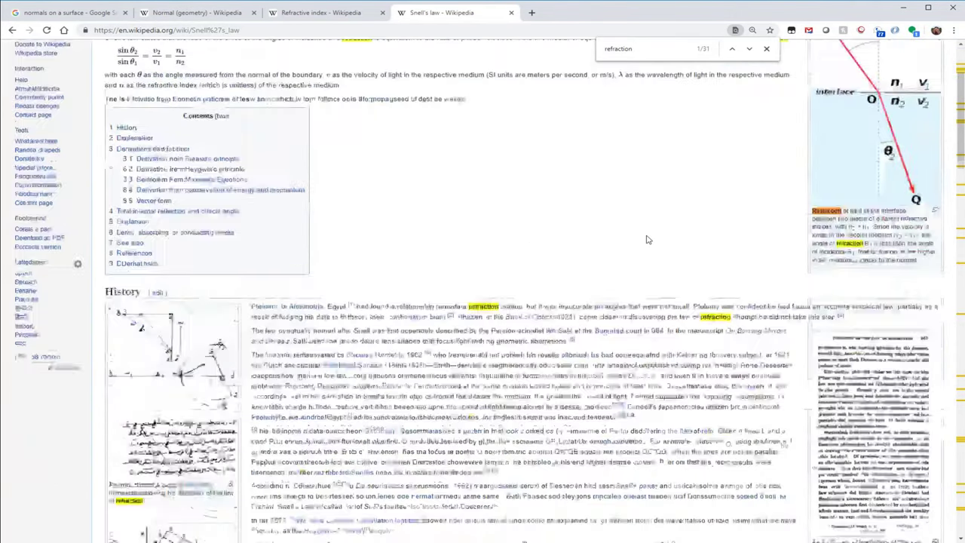
{"action": "scroll", "coordinate": [646, 240], "scroll_direction": "up", "scroll_amount": 3}
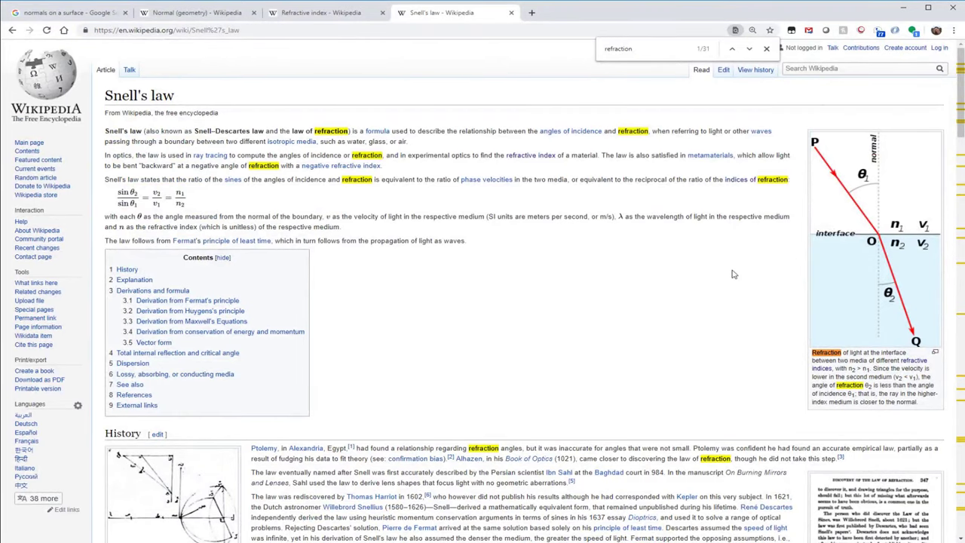
{"action": "scroll", "coordinate": [697, 268], "scroll_direction": "down", "scroll_amount": 4}
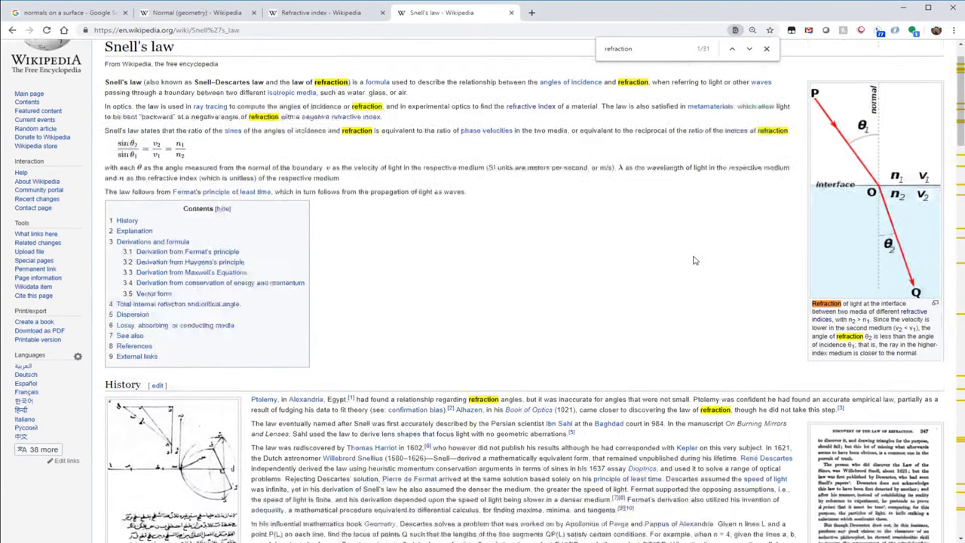
{"action": "scroll", "coordinate": [695, 261], "scroll_direction": "up", "scroll_amount": 4}
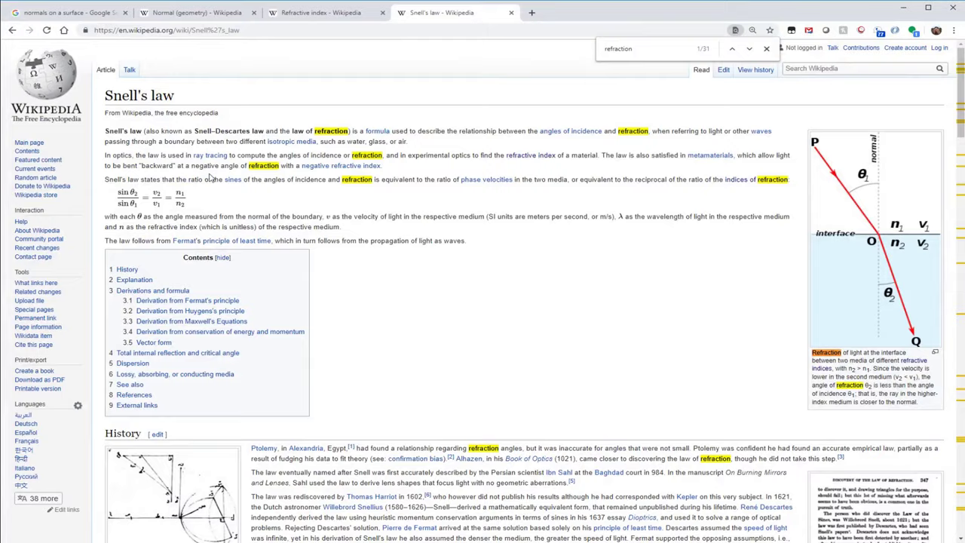
{"action": "scroll", "coordinate": [640, 150], "scroll_direction": "down", "scroll_amount": 5}
{"action": "scroll", "coordinate": [640, 150], "scroll_direction": "down", "scroll_amount": 5}
{"action": "scroll", "coordinate": [640, 151], "scroll_direction": "up", "scroll_amount": 9}
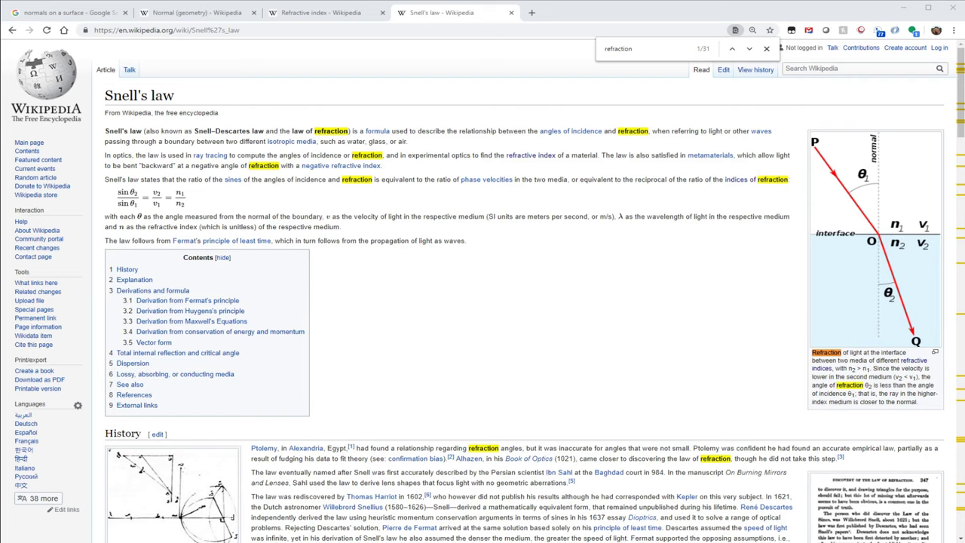
{"action": "scroll", "coordinate": [482, 290], "scroll_direction": "down", "scroll_amount": 1}
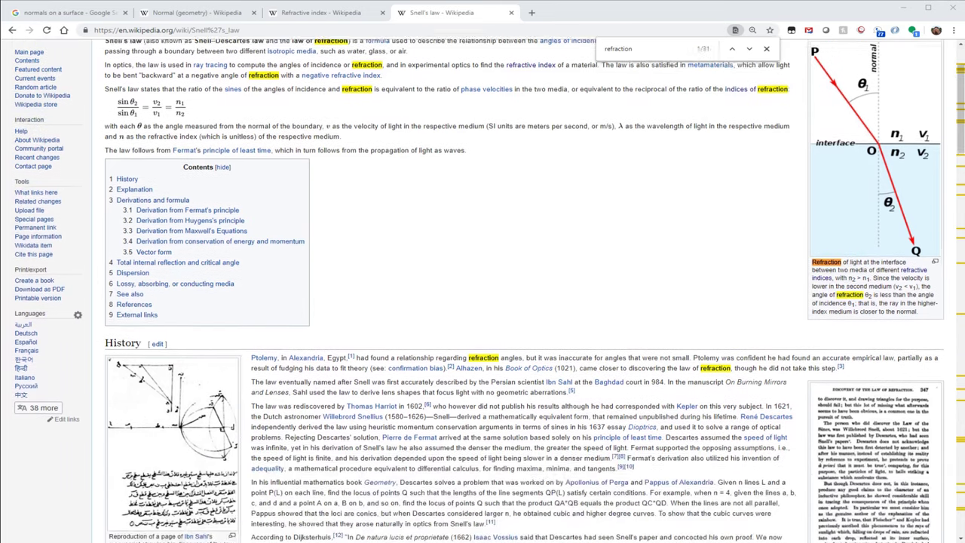
{"action": "scroll", "coordinate": [483, 290], "scroll_direction": "up", "scroll_amount": 1}
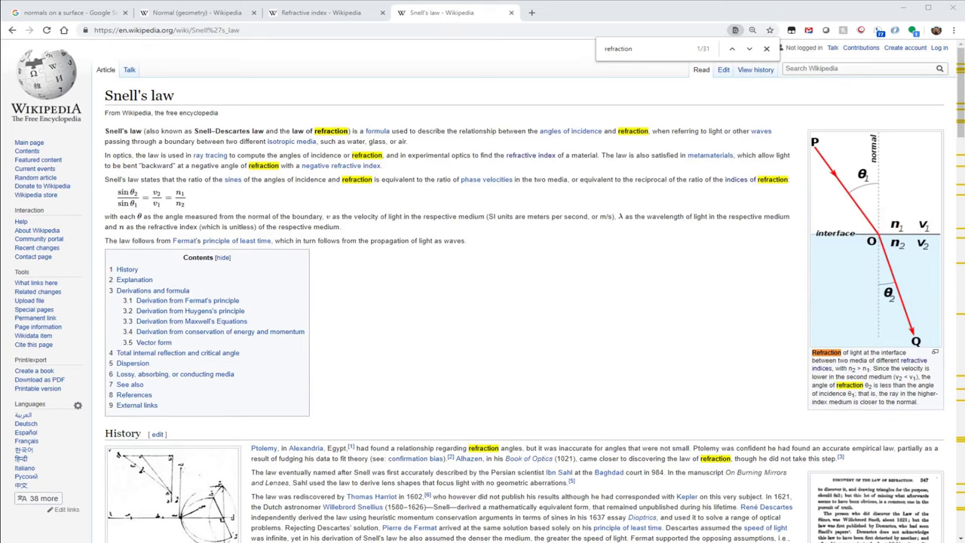
{"action": "key", "text": "Escape"}
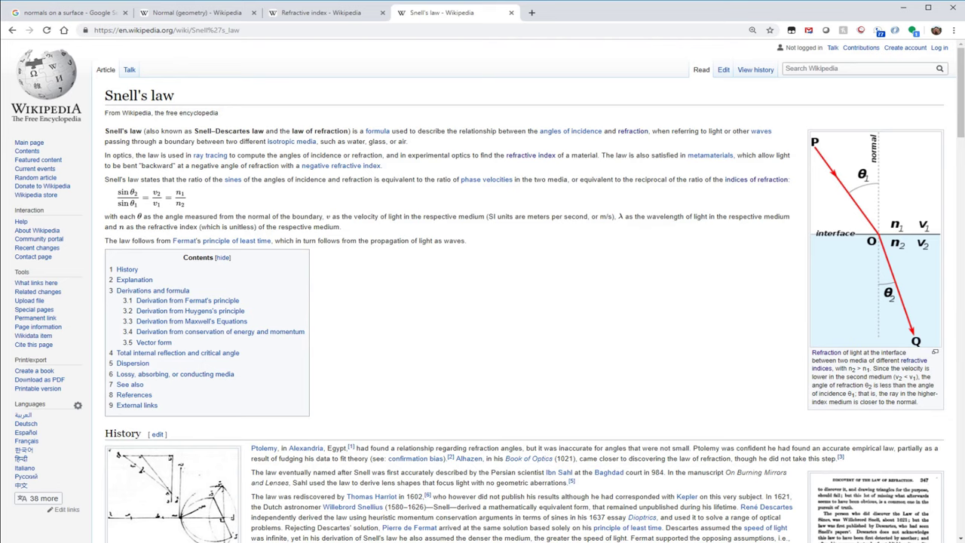
Step: Switch to the bubble shader blog post and scroll through it back toward the top
{"action": "key", "text": "alt+Tab"}
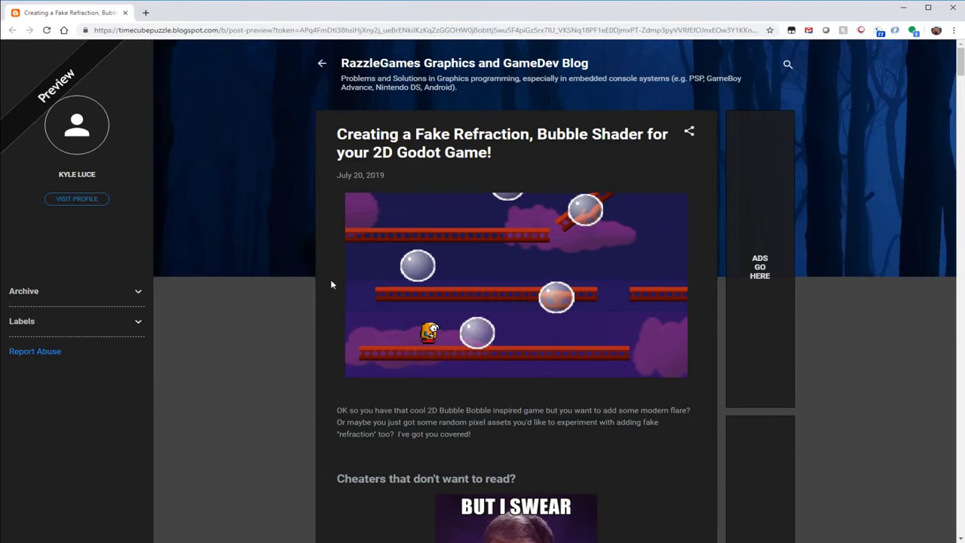
{"action": "scroll", "coordinate": [329, 287], "scroll_direction": "down", "scroll_amount": 5}
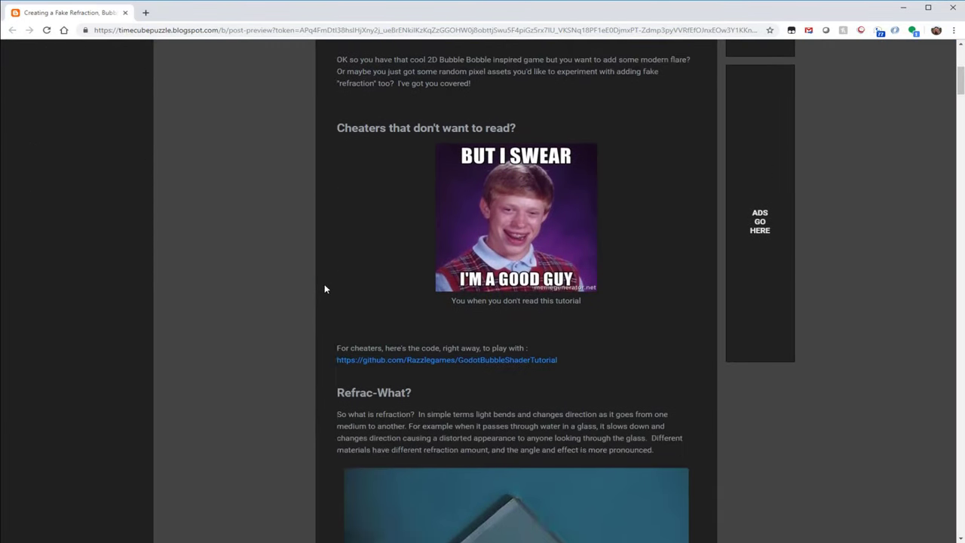
{"action": "scroll", "coordinate": [327, 289], "scroll_direction": "down", "scroll_amount": 14}
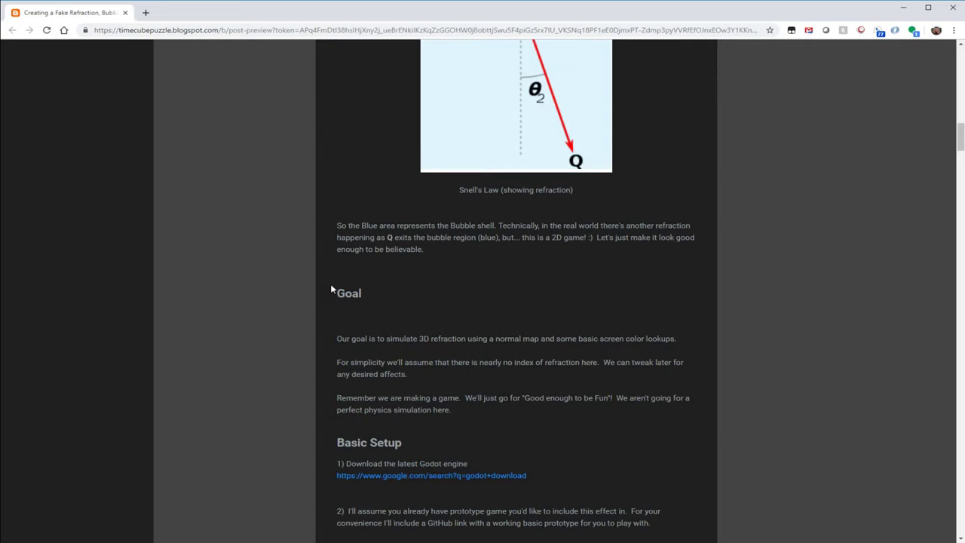
{"action": "scroll", "coordinate": [330, 283], "scroll_direction": "up", "scroll_amount": 18}
{"action": "scroll", "coordinate": [330, 283], "scroll_direction": "down", "scroll_amount": 4}
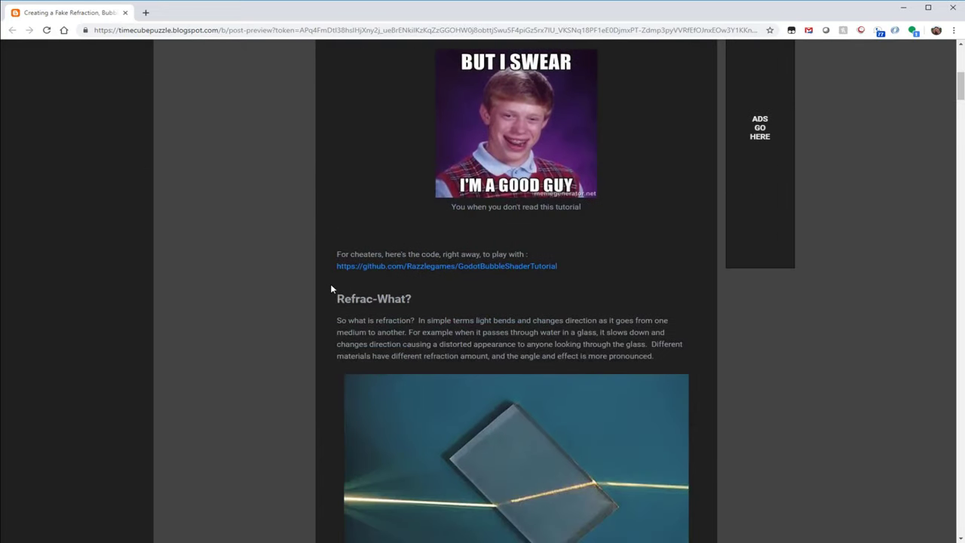
{"action": "scroll", "coordinate": [330, 283], "scroll_direction": "down", "scroll_amount": 11}
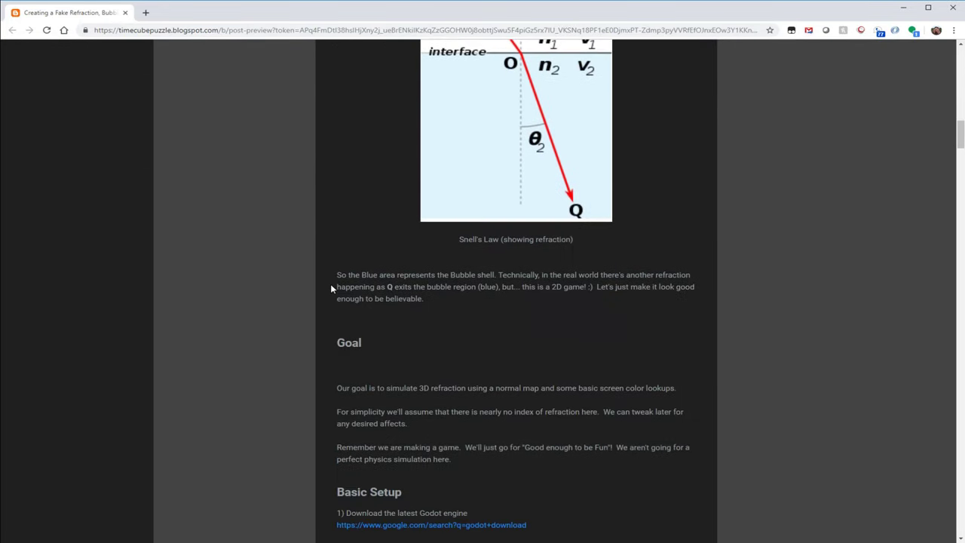
{"action": "scroll", "coordinate": [330, 284], "scroll_direction": "down", "scroll_amount": 6}
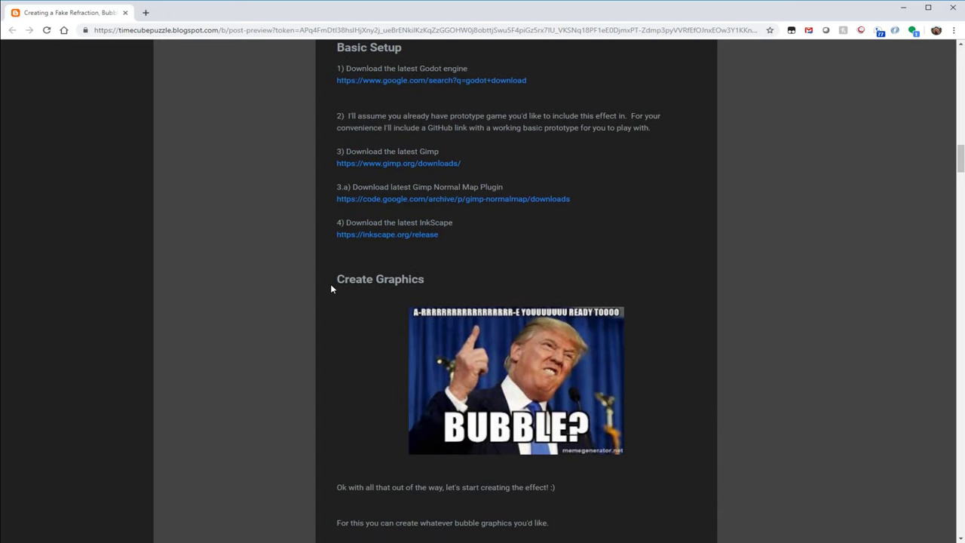
{"action": "scroll", "coordinate": [331, 284], "scroll_direction": "down", "scroll_amount": 10}
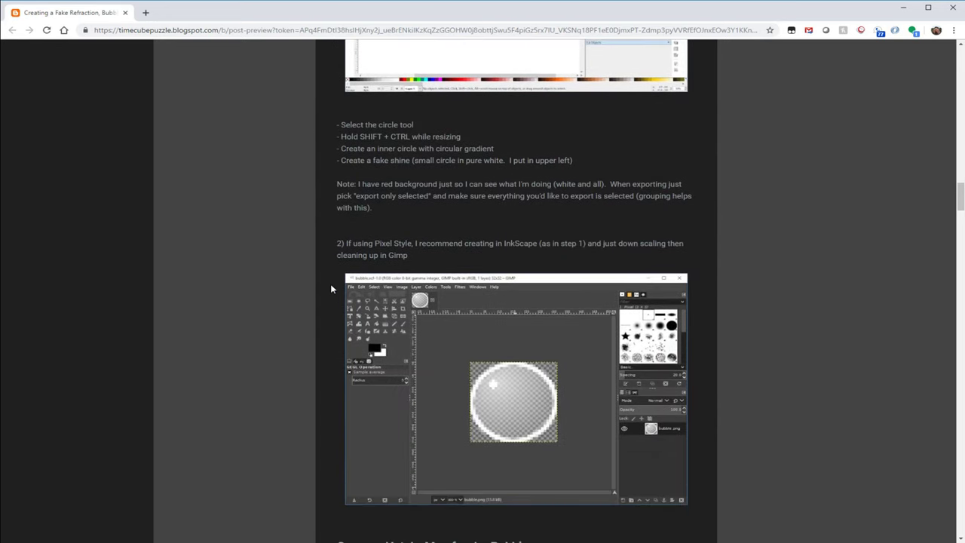
{"action": "scroll", "coordinate": [331, 288], "scroll_direction": "down", "scroll_amount": 7}
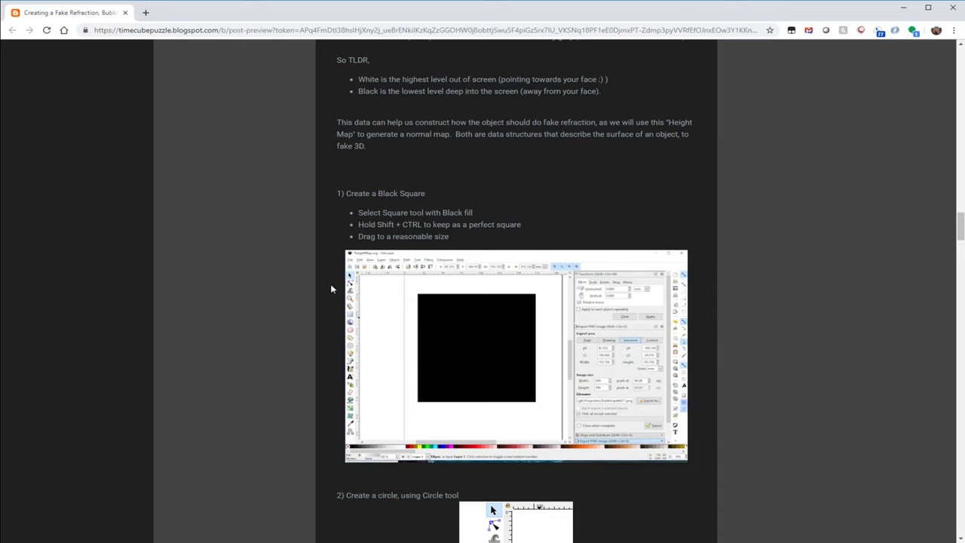
{"action": "scroll", "coordinate": [330, 289], "scroll_direction": "down", "scroll_amount": 3}
{"action": "scroll", "coordinate": [330, 289], "scroll_direction": "down", "scroll_amount": 10}
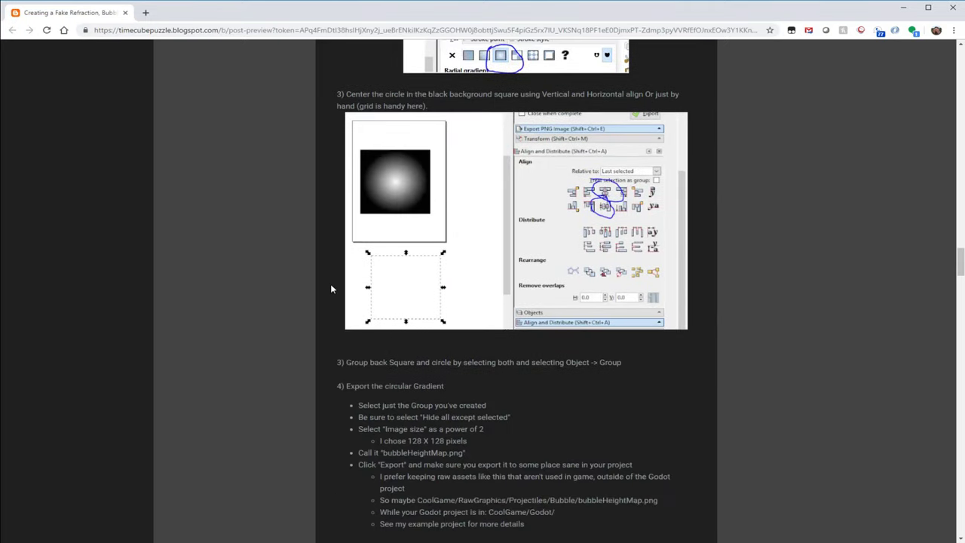
{"action": "scroll", "coordinate": [330, 289], "scroll_direction": "down", "scroll_amount": 3}
{"action": "scroll", "coordinate": [331, 289], "scroll_direction": "up", "scroll_amount": 20}
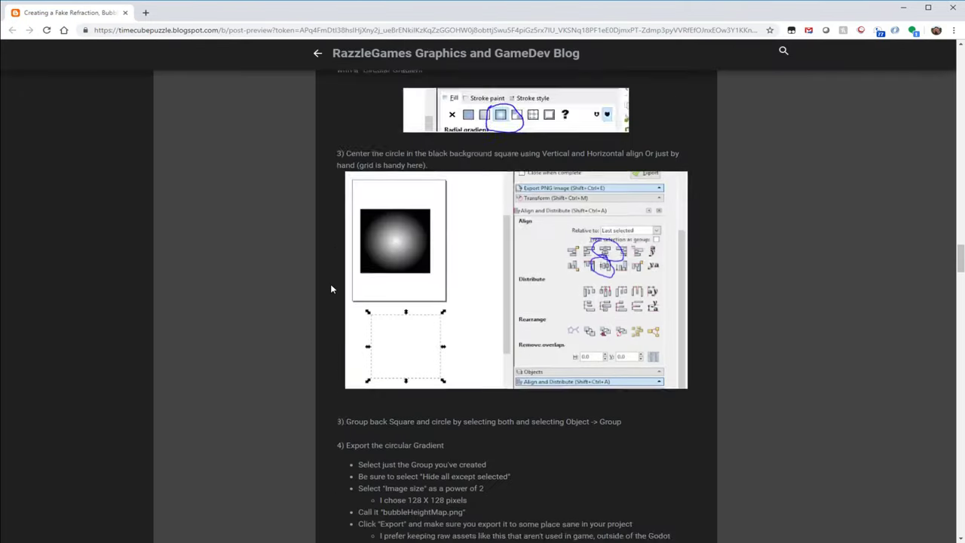
{"action": "scroll", "coordinate": [330, 287], "scroll_direction": "up", "scroll_amount": 20}
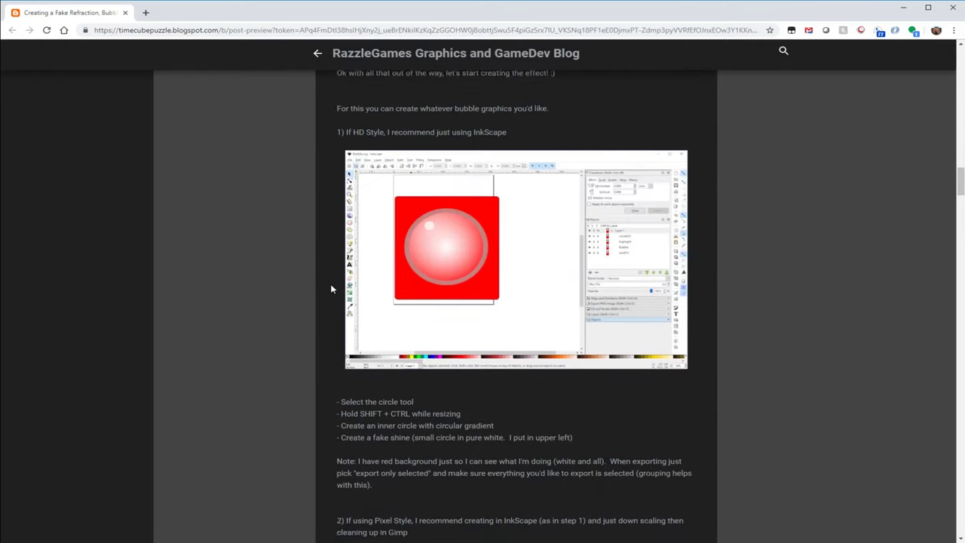
{"action": "scroll", "coordinate": [330, 289], "scroll_direction": "up", "scroll_amount": 4}
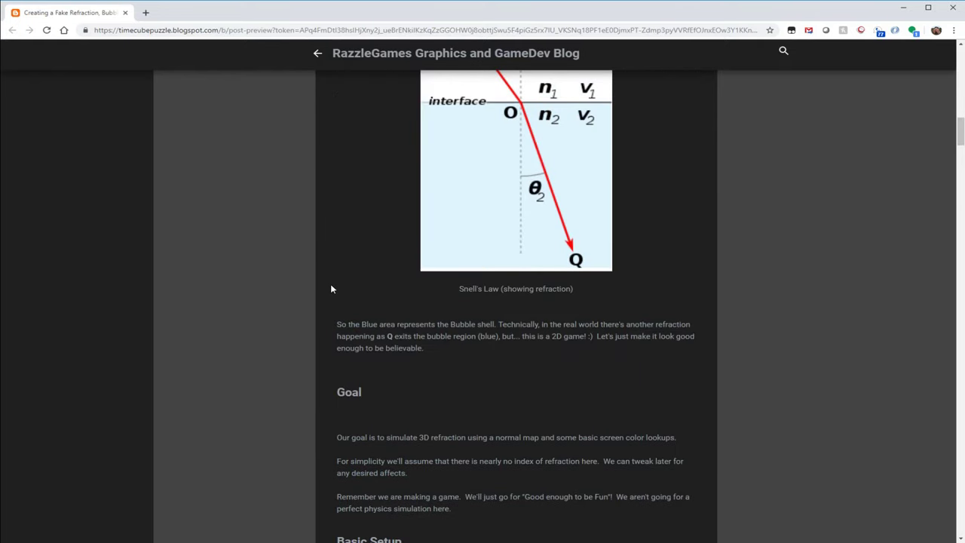
{"action": "scroll", "coordinate": [330, 289], "scroll_direction": "up", "scroll_amount": 15}
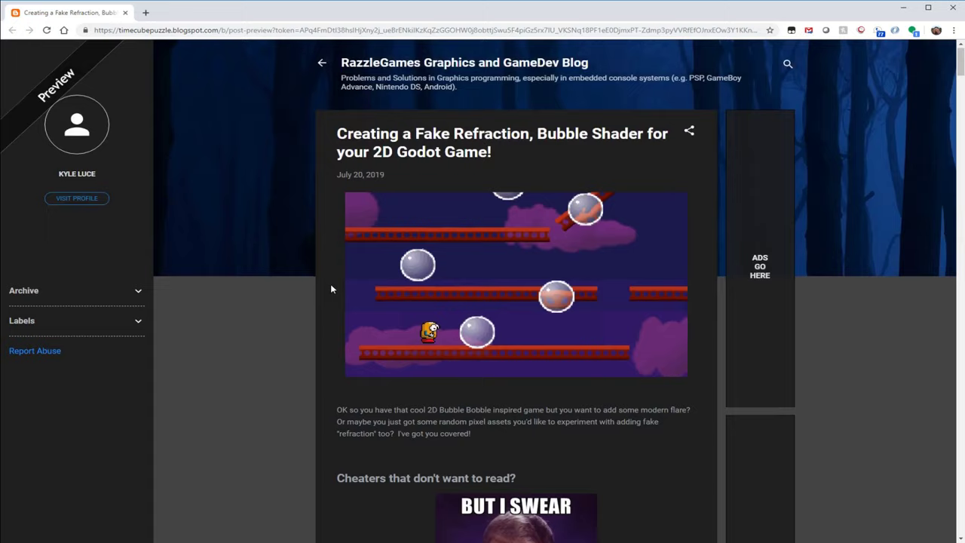
{"action": "scroll", "coordinate": [330, 283], "scroll_direction": "down", "scroll_amount": 3}
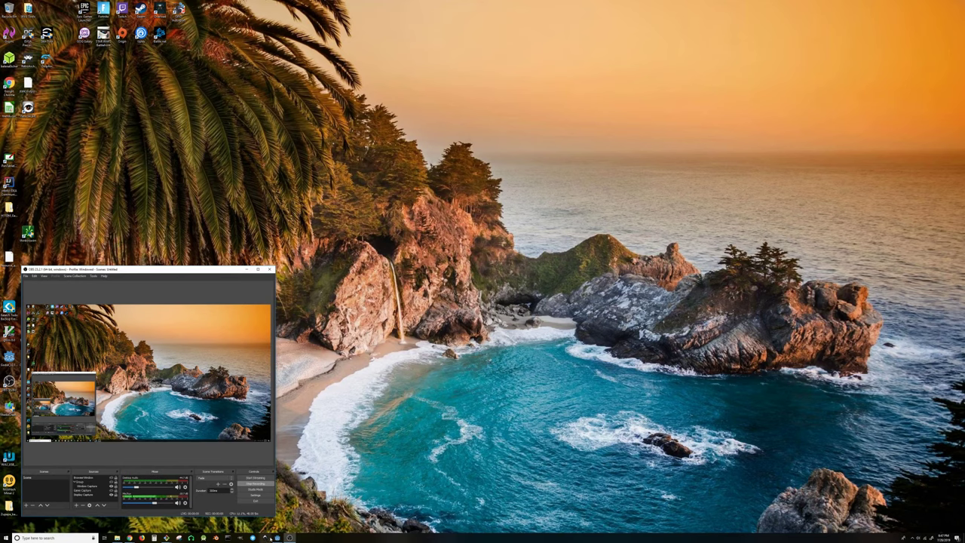
Step: In Inkscape, draw a circle and move it to the centre of the page
{"action": "left_click", "coordinate": [265, 537]}
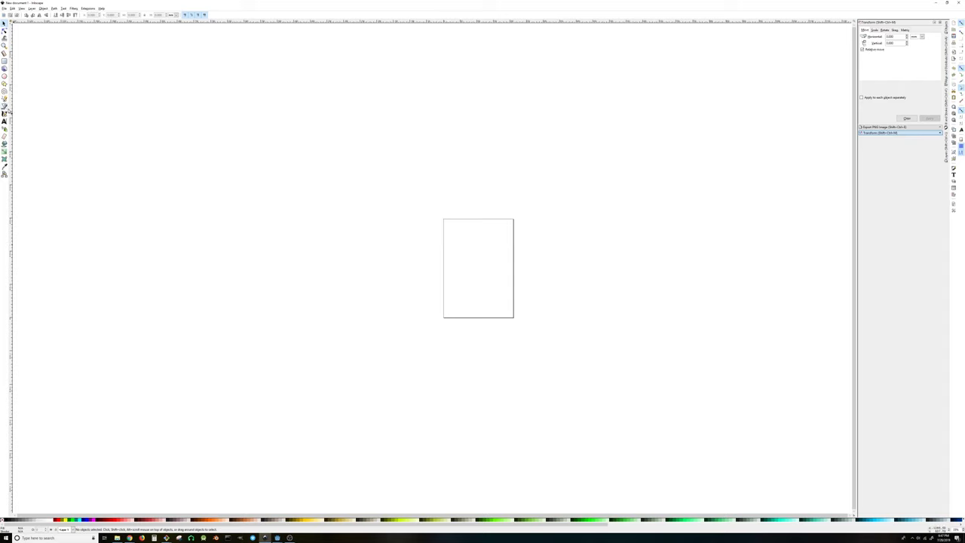
{"action": "left_click", "coordinate": [4, 76]}
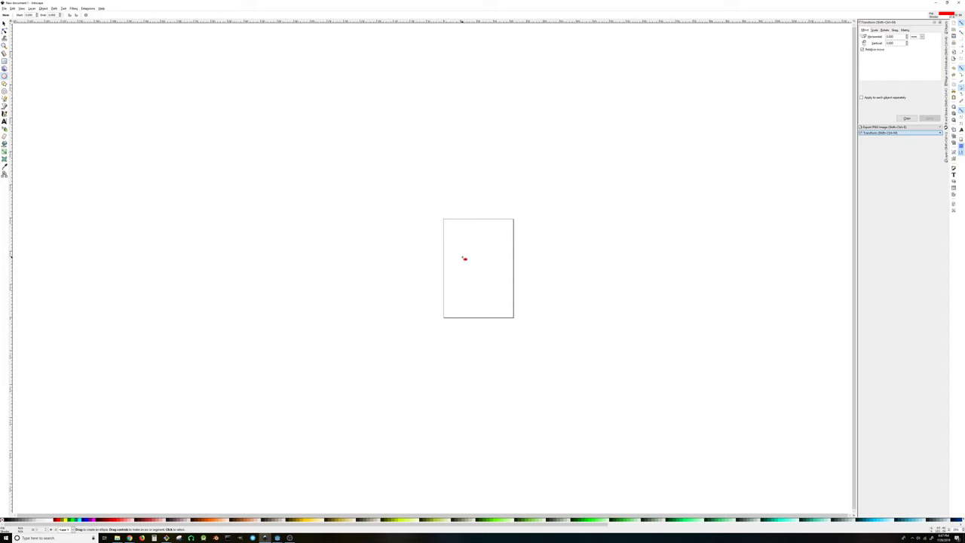
{"action": "left_click_drag", "start_coordinate": [464, 258], "coordinate": [498, 287]}
{"action": "key", "text": "s"}
{"action": "left_click_drag", "start_coordinate": [469, 257], "coordinate": [487, 279]}
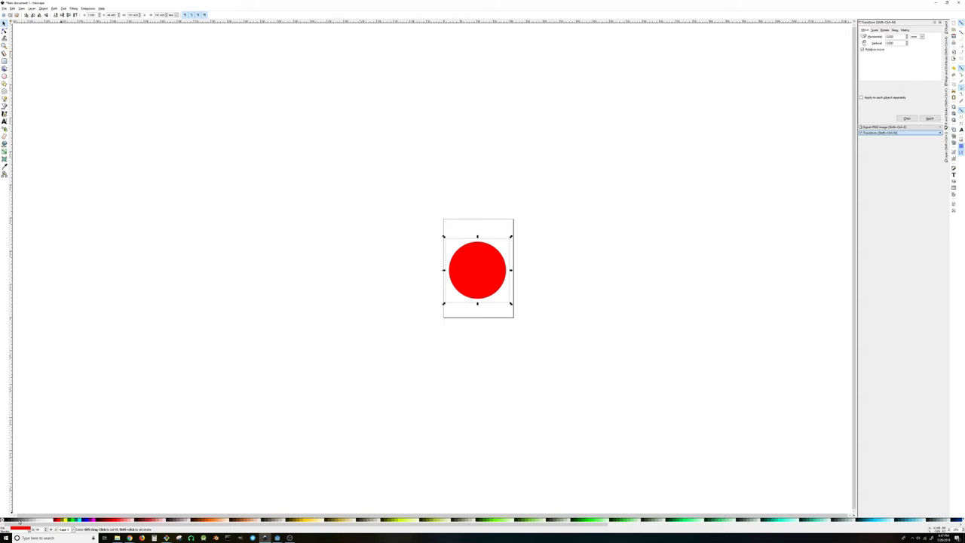
Step: Try white, dark red and green swatches, then fill the circle cyan
{"action": "left_click", "coordinate": [52, 520]}
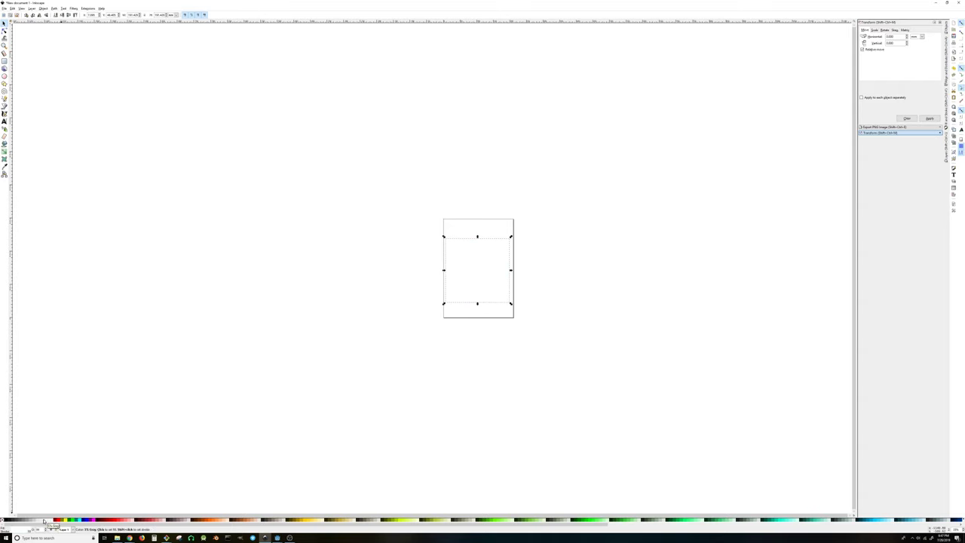
{"action": "left_click", "coordinate": [57, 520]}
{"action": "left_click", "coordinate": [70, 520]}
{"action": "left_click", "coordinate": [76, 520]}
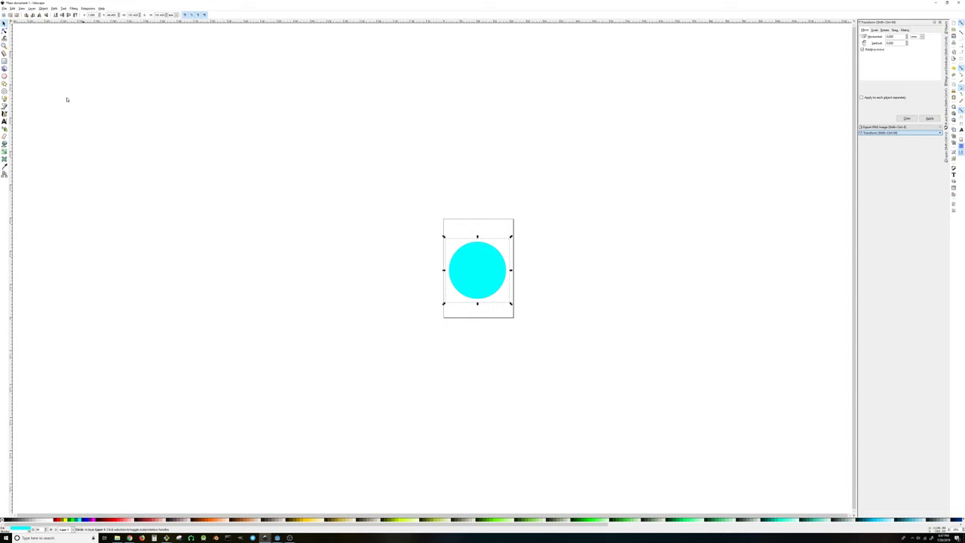
Step: Draw a 40% gray rectangle, shift it down-right and send it behind the cyan circle
{"action": "left_click", "coordinate": [4, 60]}
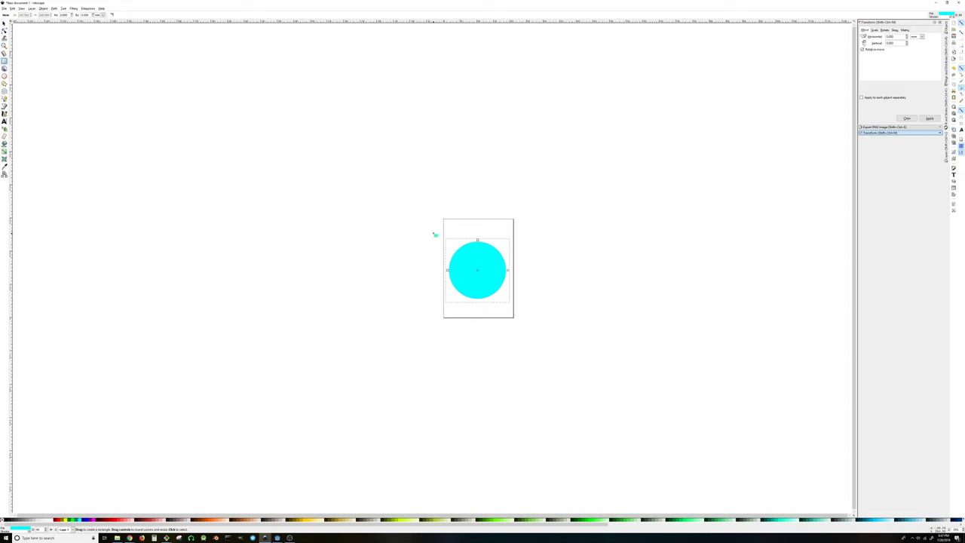
{"action": "mouse_move", "coordinate": [433, 232]}
{"action": "left_mouse_down"}
{"action": "mouse_move", "coordinate": [549, 329]}
{"action": "mouse_move", "coordinate": [516, 304]}
{"action": "left_mouse_up"}
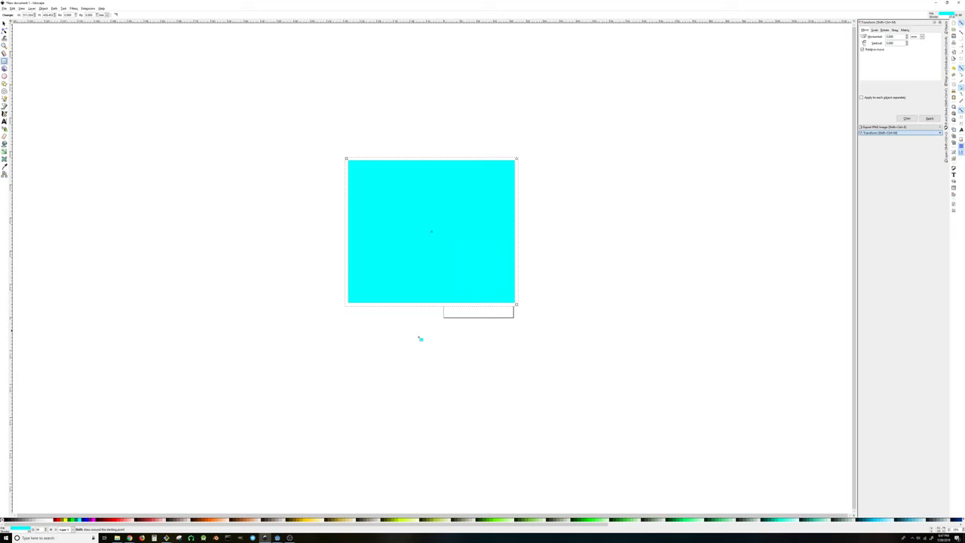
{"action": "left_click", "coordinate": [26, 521]}
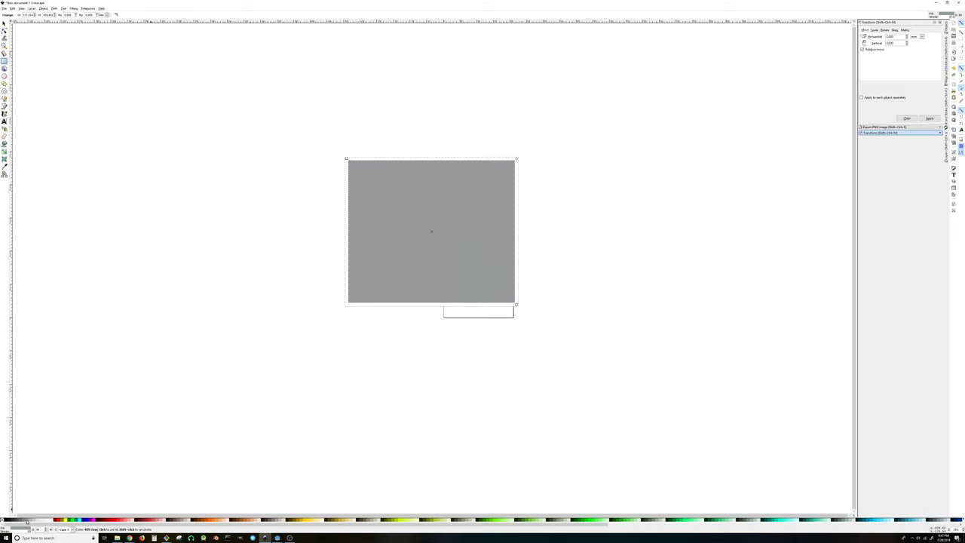
{"action": "key", "text": "s"}
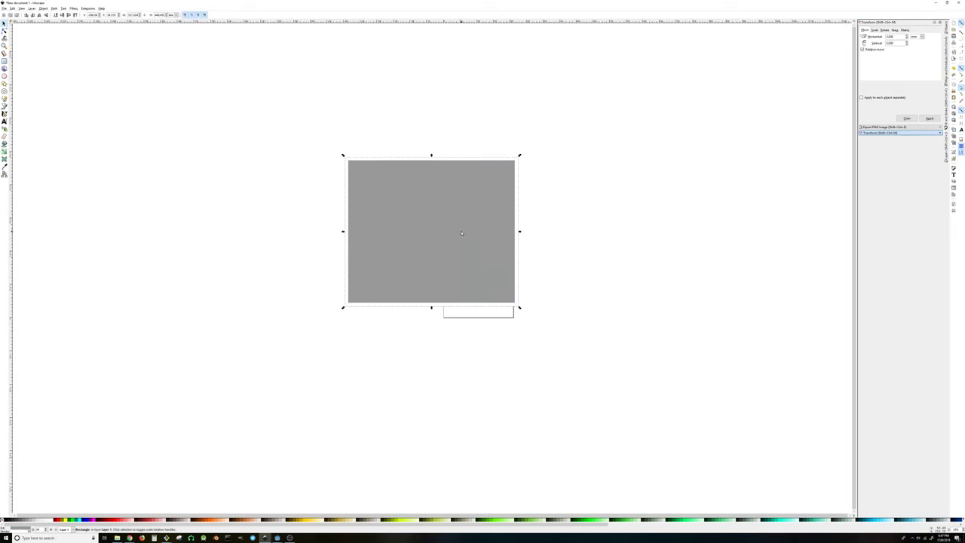
{"action": "left_click_drag", "start_coordinate": [459, 231], "coordinate": [549, 254]}
{"action": "key", "text": "End"}
{"action": "left_click", "coordinate": [471, 280]}
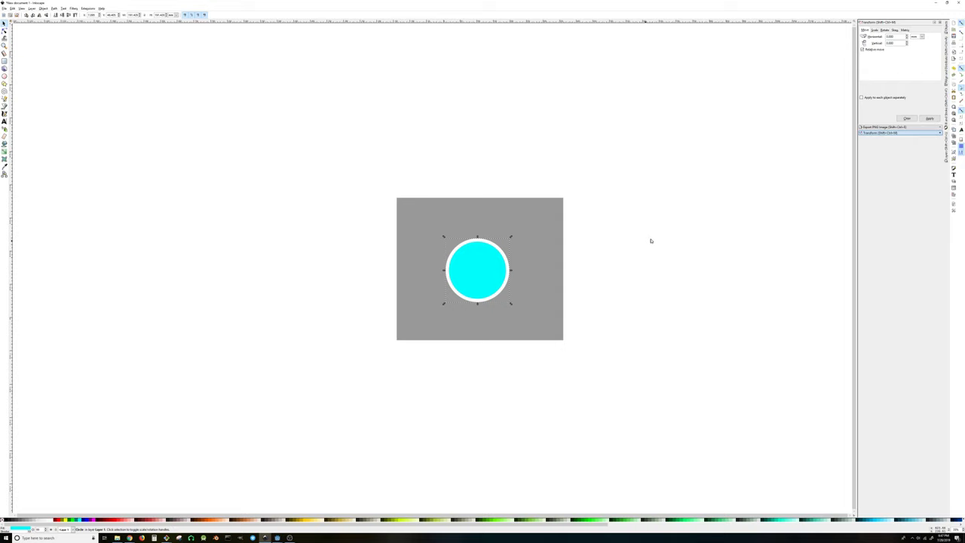
{"action": "left_click", "coordinate": [875, 31]}
Step: Widen the dock and bring up the Fill and Stroke stroke paint and style settings
{"action": "left_click_drag", "start_coordinate": [857, 49], "coordinate": [765, 73]}
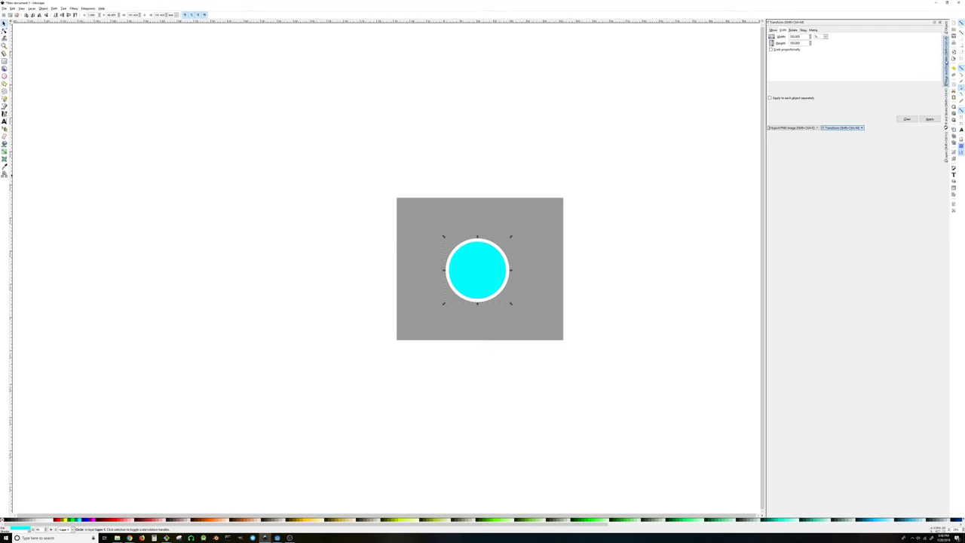
{"action": "left_click", "coordinate": [947, 62]}
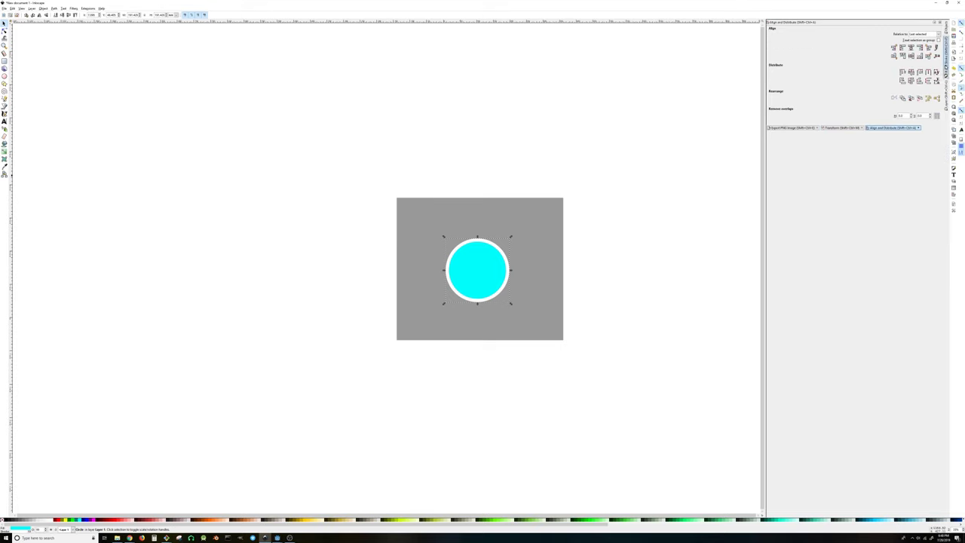
{"action": "left_click", "coordinate": [946, 53]}
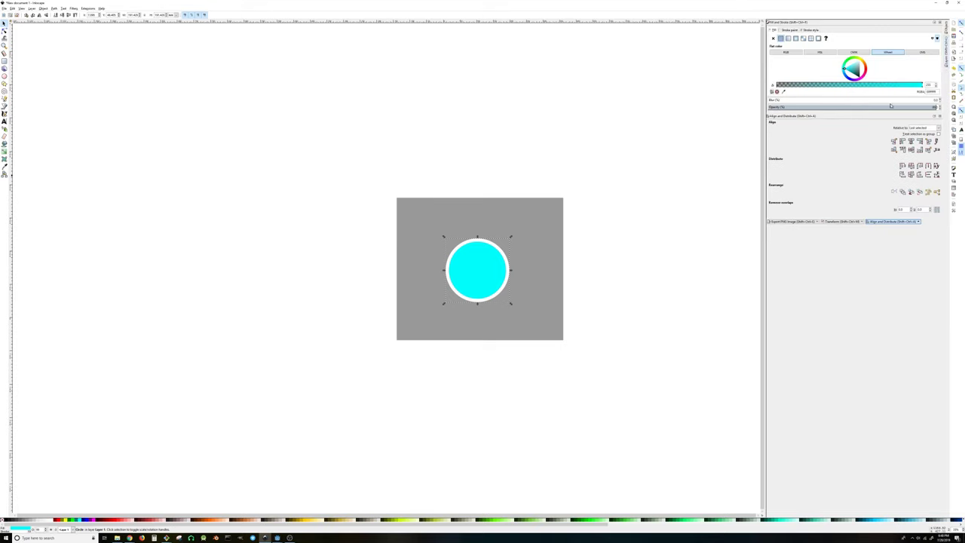
{"action": "left_click", "coordinate": [790, 30]}
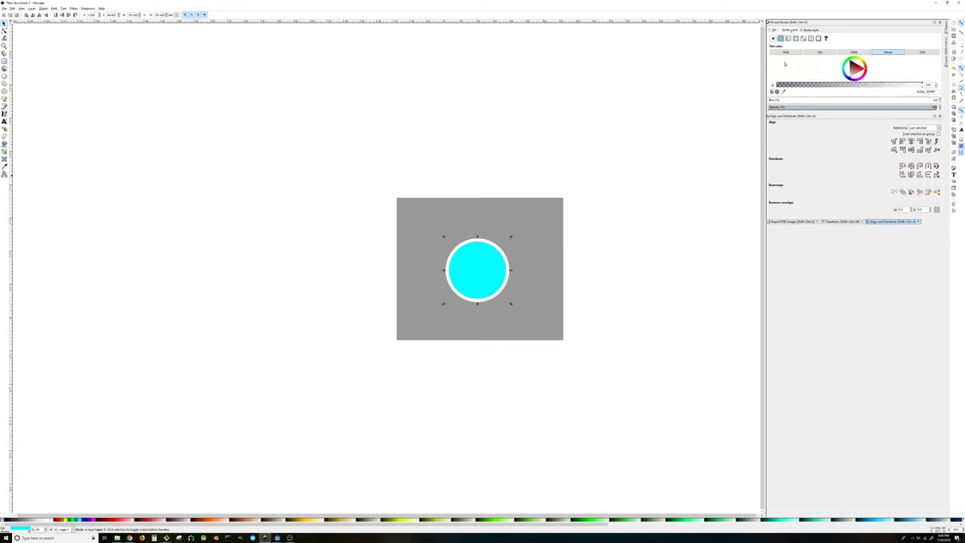
{"action": "left_click", "coordinate": [809, 30]}
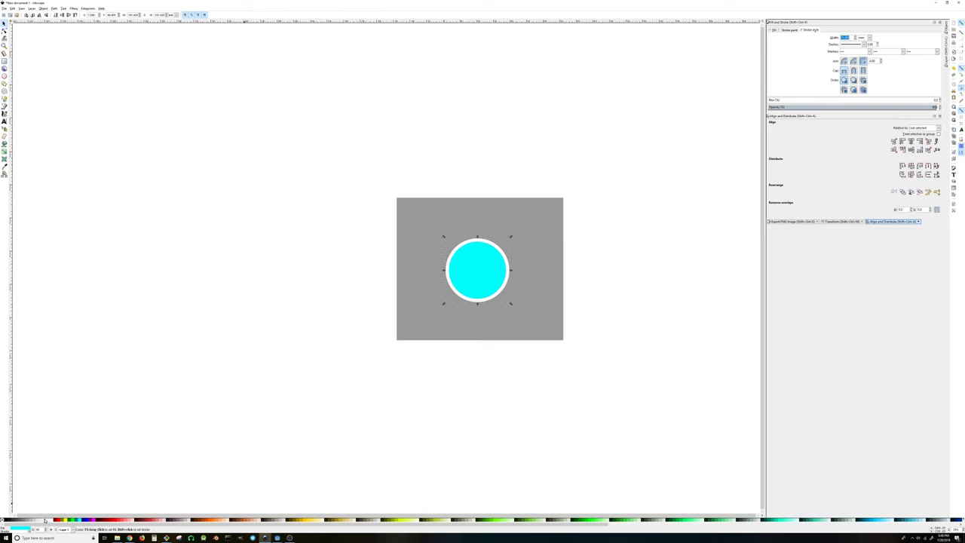
Step: Try a red outline on the circle, then set its stroke to white
{"action": "left_click", "coordinate": [76, 520], "text": "shift"}
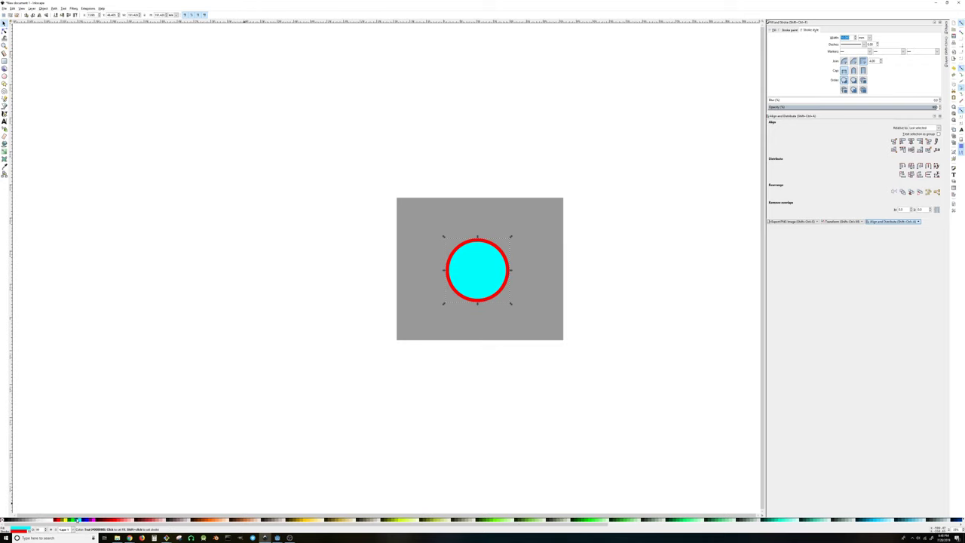
{"action": "left_click", "coordinate": [52, 521], "text": "shift"}
{"action": "key", "text": "ctrl+z"}
{"action": "left_click", "coordinate": [52, 521], "text": "shift"}
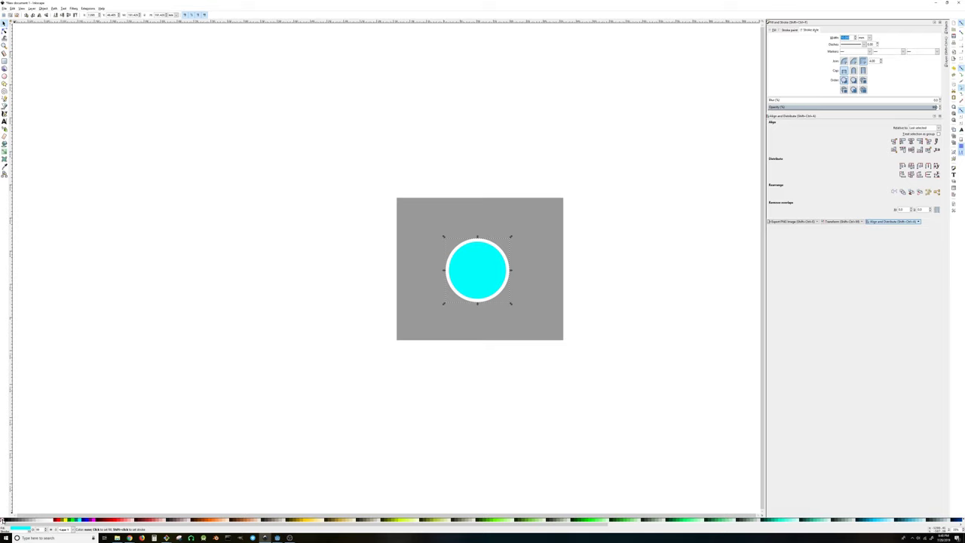
{"action": "left_click", "coordinate": [3, 520]}
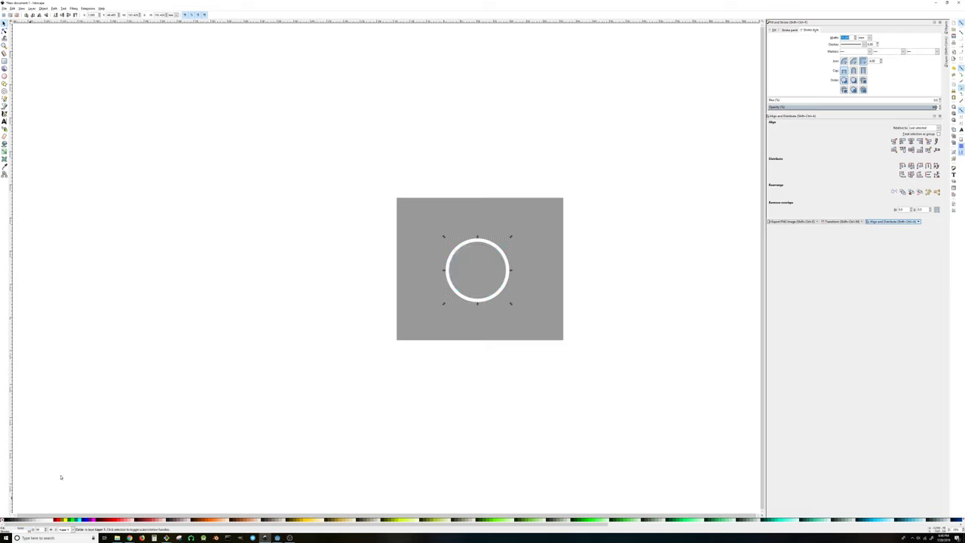
{"action": "key", "text": "ctrl+shift+f"}
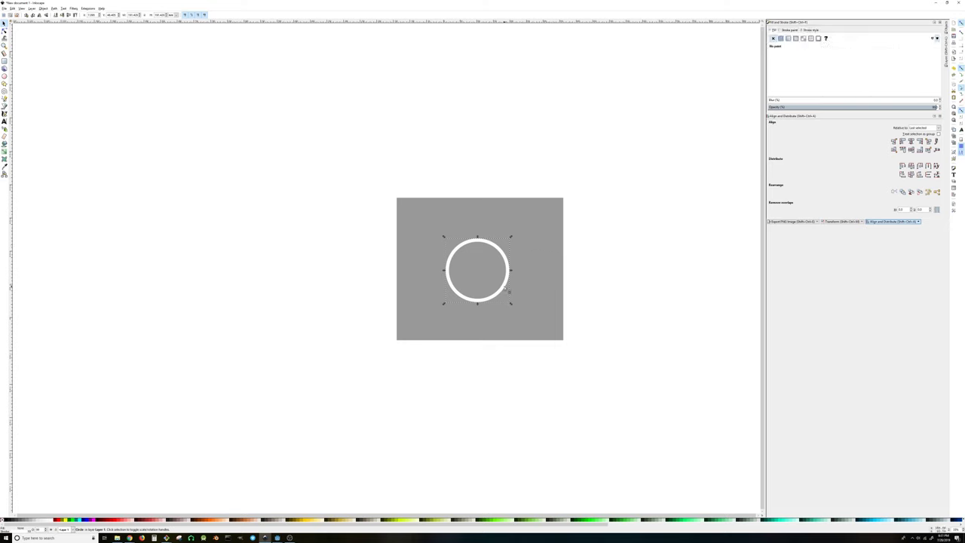
{"action": "key", "text": "ctrl"}
{"action": "key", "text": "ctrl+s"}
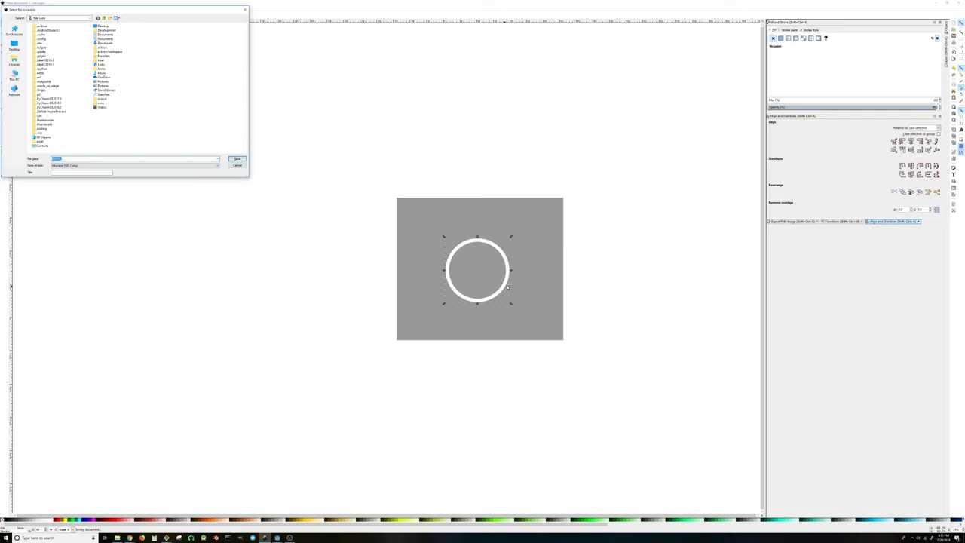
{"action": "key", "text": "Escape"}
{"action": "key", "text": "ctrl+d"}
{"action": "left_click_drag", "start_coordinate": [507, 259], "coordinate": [554, 285]}
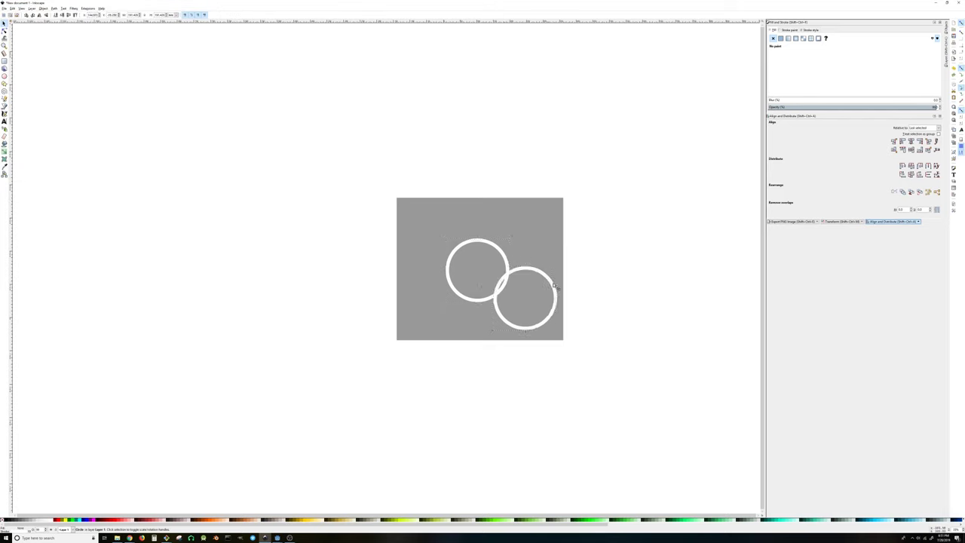
{"action": "key", "text": "ctrl+z"}
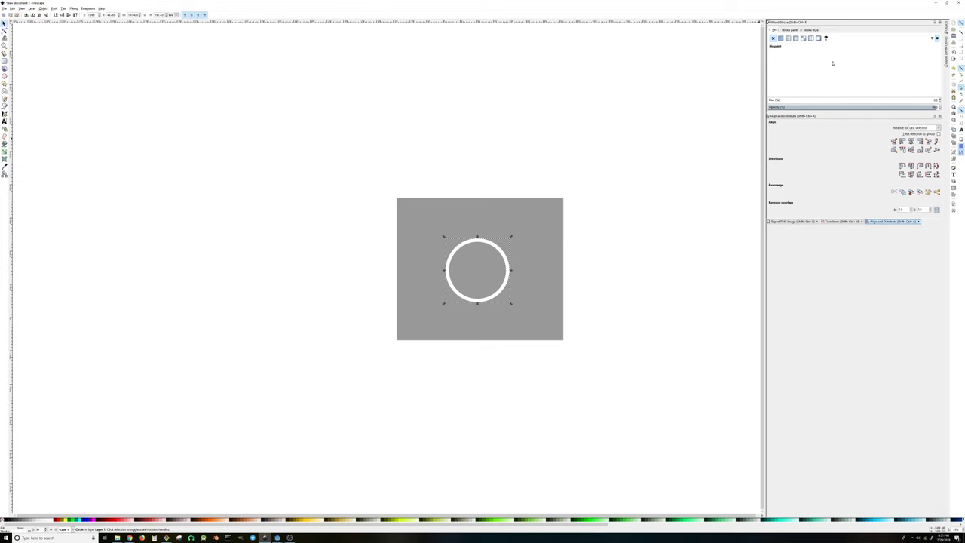
{"action": "left_click", "coordinate": [782, 30]}
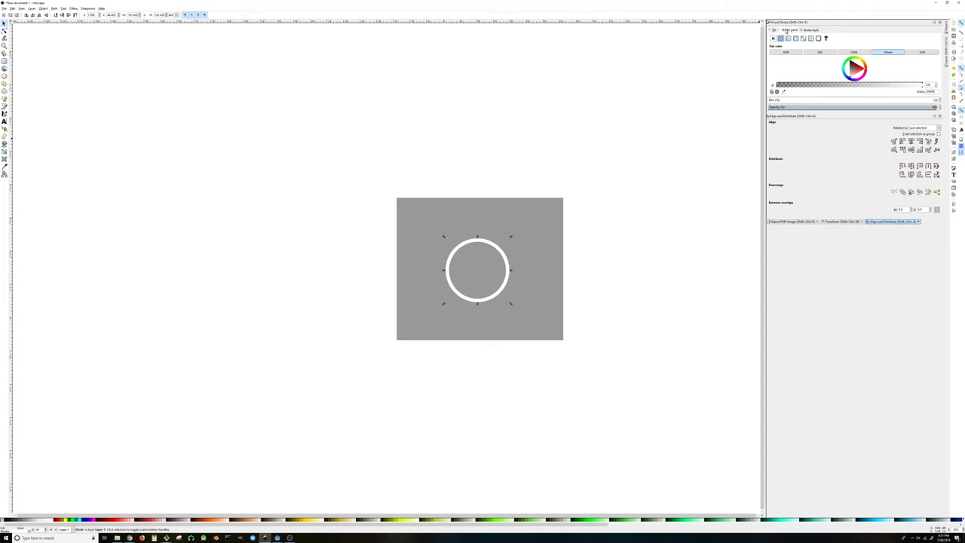
{"action": "left_click", "coordinate": [774, 32]}
{"action": "left_click", "coordinate": [783, 31]}
{"action": "left_click", "coordinate": [774, 31]}
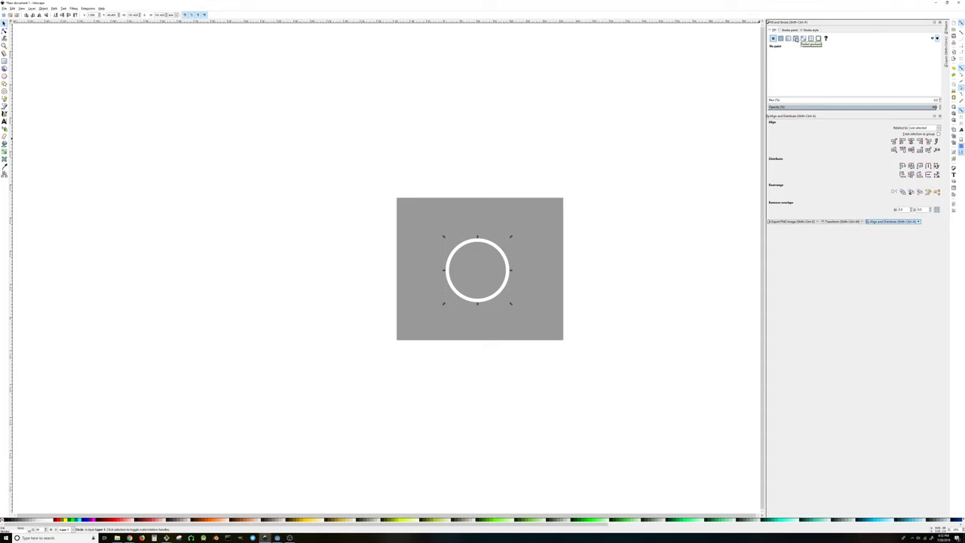
{"action": "left_click", "coordinate": [797, 39]}
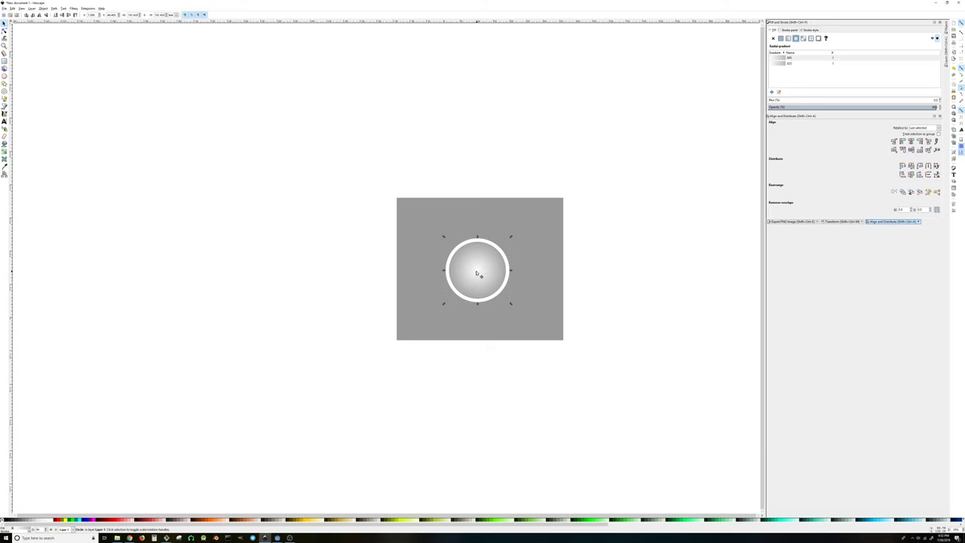
{"action": "left_click_drag", "start_coordinate": [477, 273], "coordinate": [502, 274]}
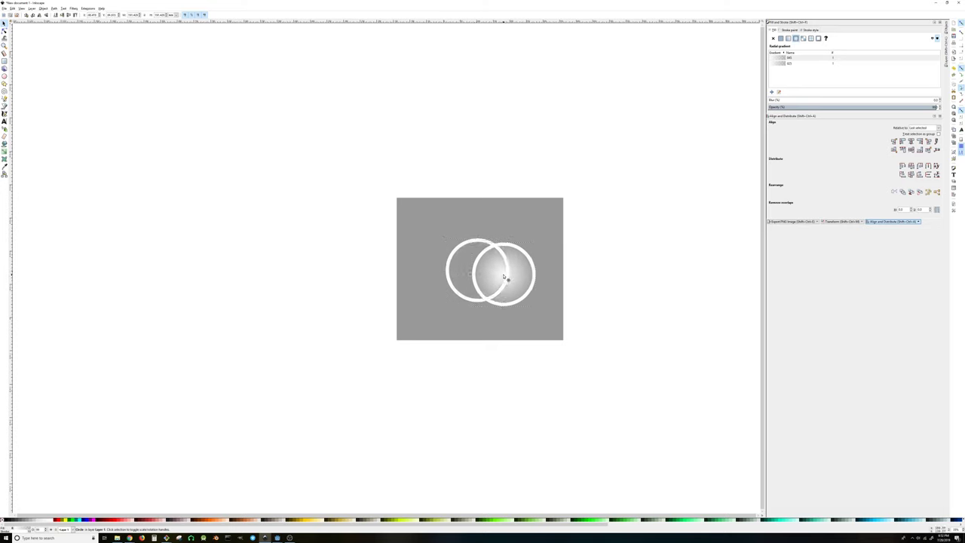
{"action": "key", "text": "ctrl+z"}
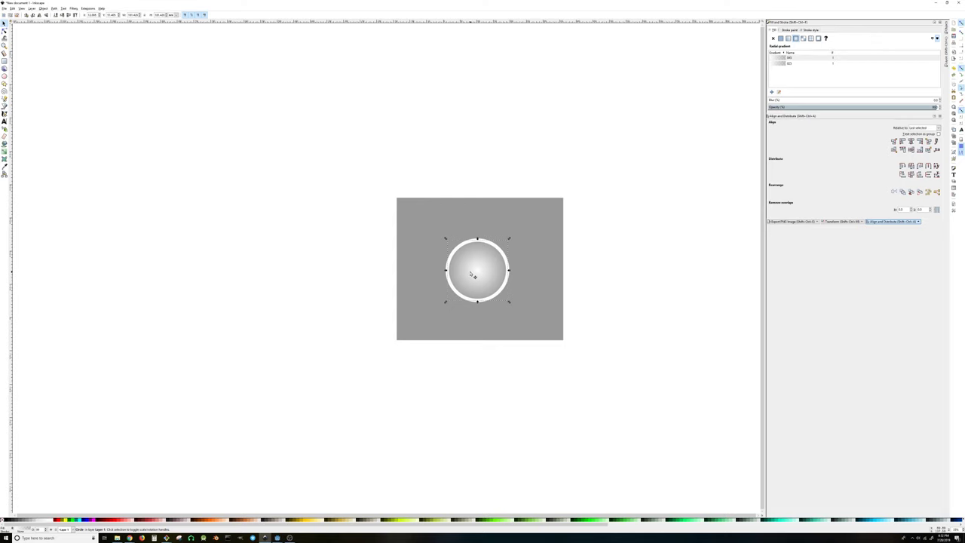
{"action": "left_click_drag", "start_coordinate": [473, 274], "coordinate": [517, 293]}
{"action": "key", "text": "ctrl+z"}
Step: Draw a small white circle at the ring's upper-left and shrink it down
{"action": "left_click", "coordinate": [4, 76]}
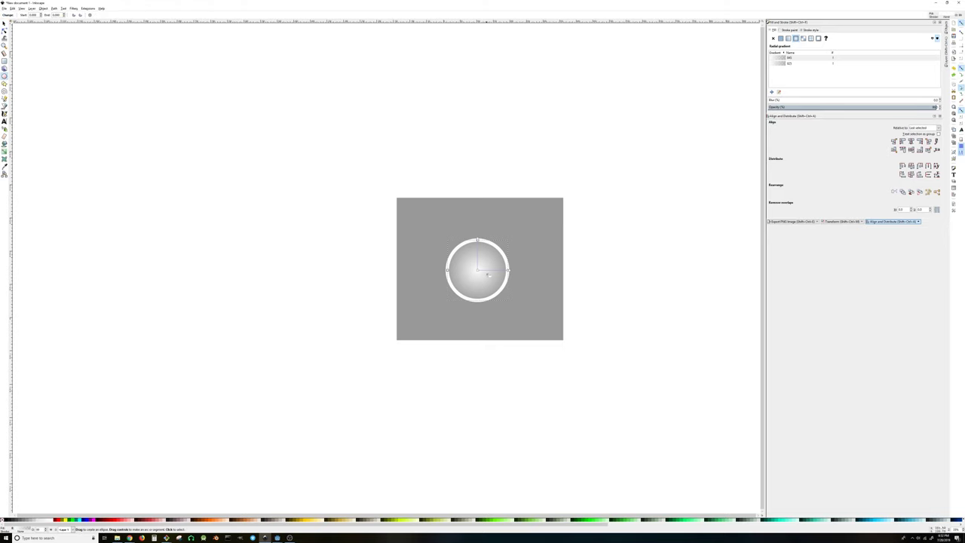
{"action": "mouse_move", "coordinate": [463, 256]}
{"action": "left_mouse_down"}
{"action": "mouse_move", "coordinate": [483, 264]}
{"action": "mouse_move", "coordinate": [466, 258]}
{"action": "left_mouse_up"}
{"action": "key", "text": "s"}
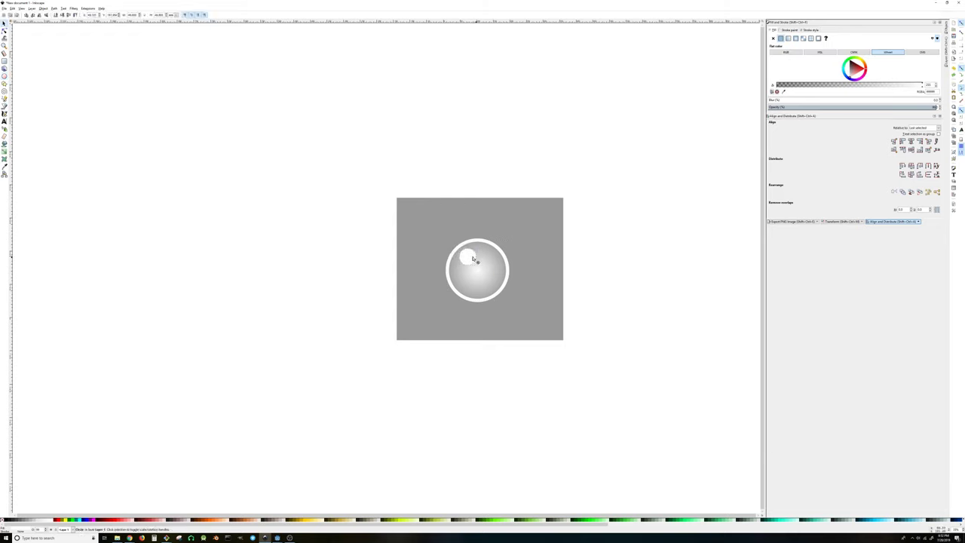
{"action": "left_click_drag", "start_coordinate": [476, 268], "coordinate": [475, 265]}
Step: Adjust the selection so only the small highlight circle stays selected
{"action": "left_click", "coordinate": [601, 262]}
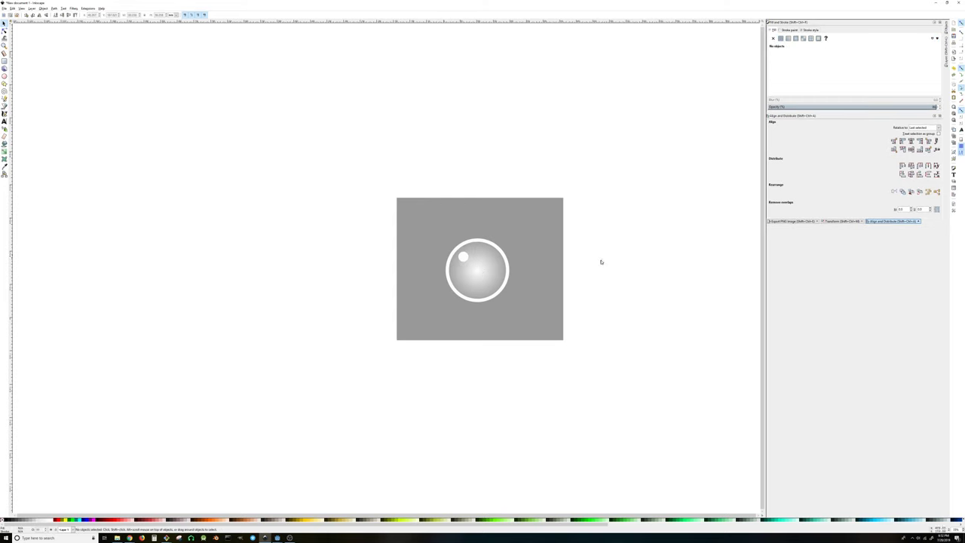
{"action": "left_click", "coordinate": [463, 257]}
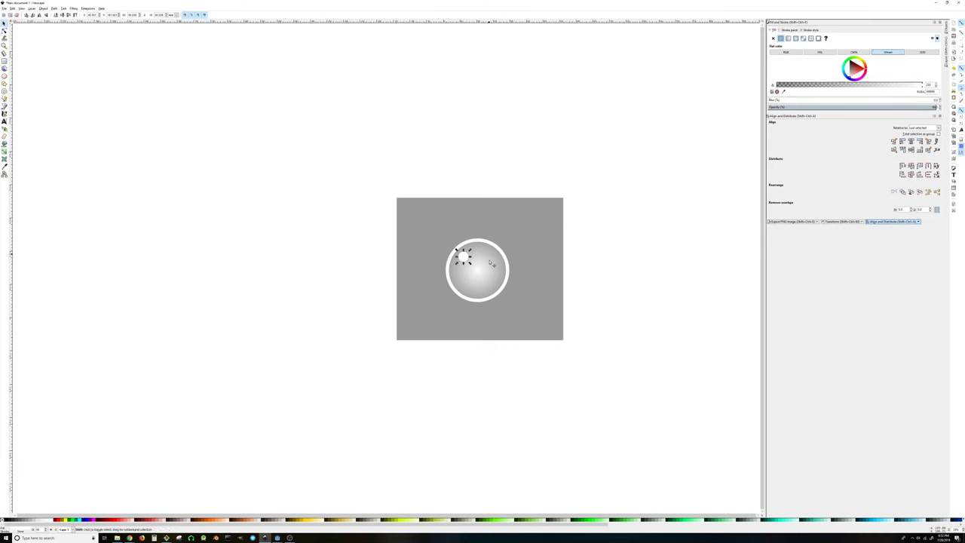
{"action": "left_click", "coordinate": [486, 276], "text": "shift"}
{"action": "left_click", "coordinate": [475, 277], "text": "shift"}
{"action": "left_click", "coordinate": [485, 274], "text": "shift"}
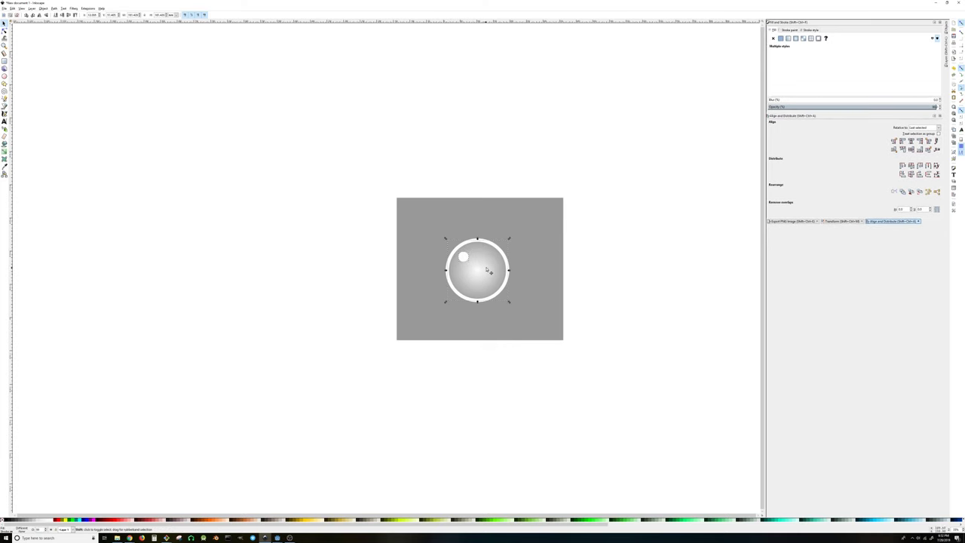
{"action": "left_click", "coordinate": [506, 263], "text": "shift"}
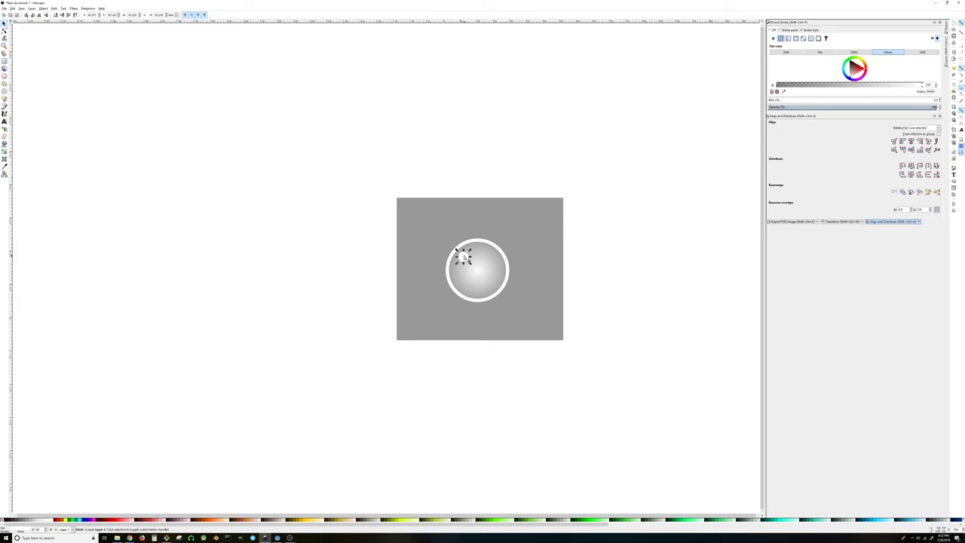
Step: Select the gradient circle, the white ring and the highlight circle together
{"action": "left_click_drag", "start_coordinate": [463, 258], "coordinate": [420, 316]}
{"action": "left_click_drag", "start_coordinate": [480, 272], "coordinate": [599, 296]}
{"action": "left_click", "coordinate": [475, 270]}
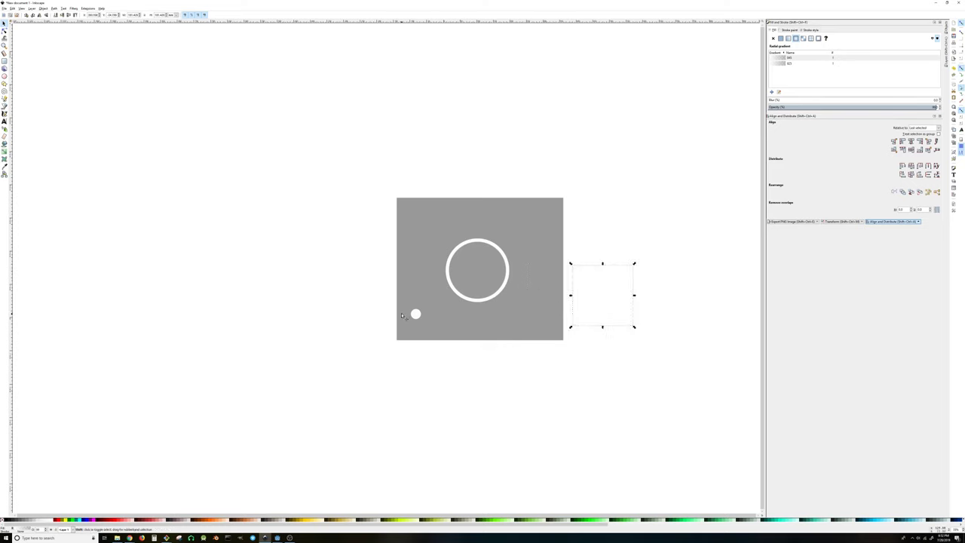
{"action": "left_click", "coordinate": [416, 314], "text": "shift"}
{"action": "left_click", "coordinate": [473, 299], "text": "shift"}
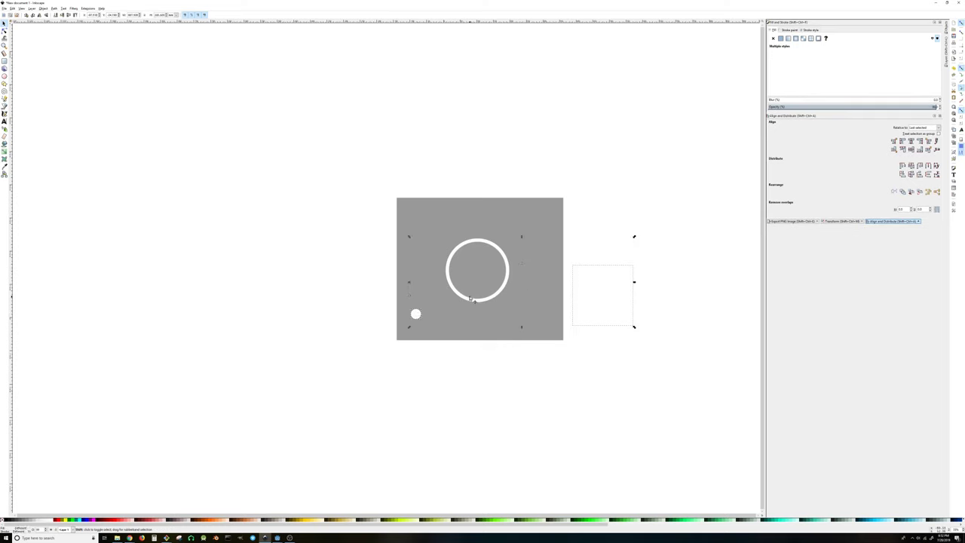
{"action": "key", "text": "ctrl+z"}
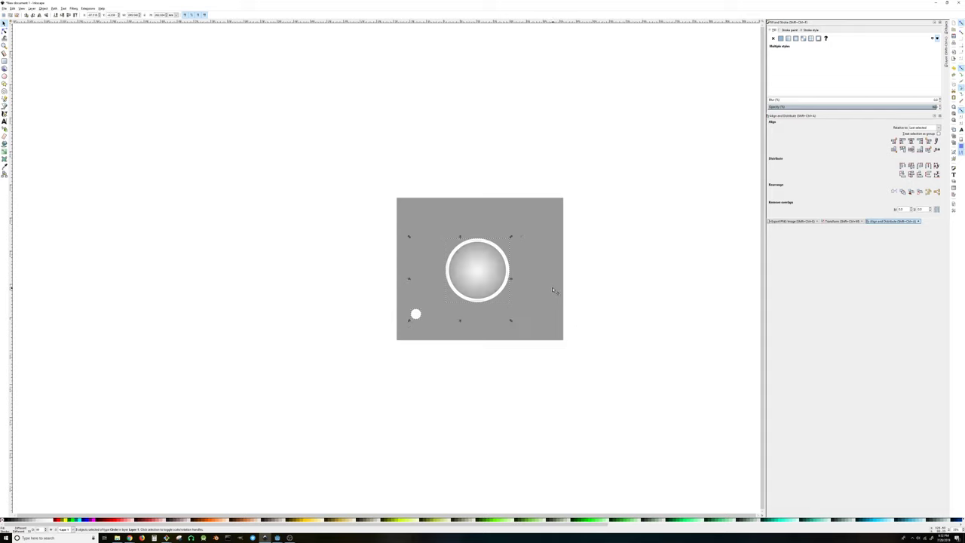
{"action": "key", "text": "ctrl+z"}
Step: Group the three selected circles with Object > Group (Ctrl+G)
{"action": "left_click", "coordinate": [44, 8]}
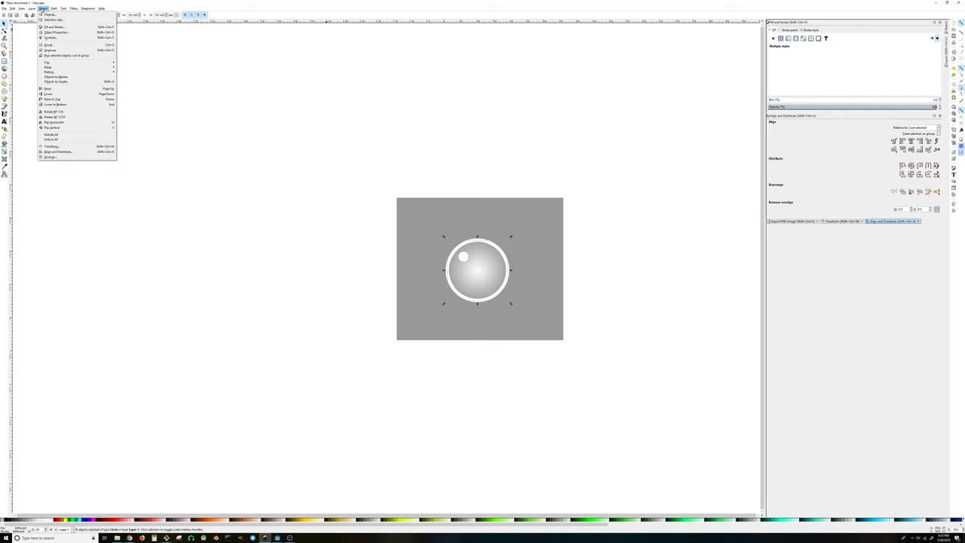
{"action": "mouse_move", "coordinate": [54, 8]}
{"action": "left_click", "coordinate": [399, 162]}
{"action": "key", "text": "ctrl+g"}
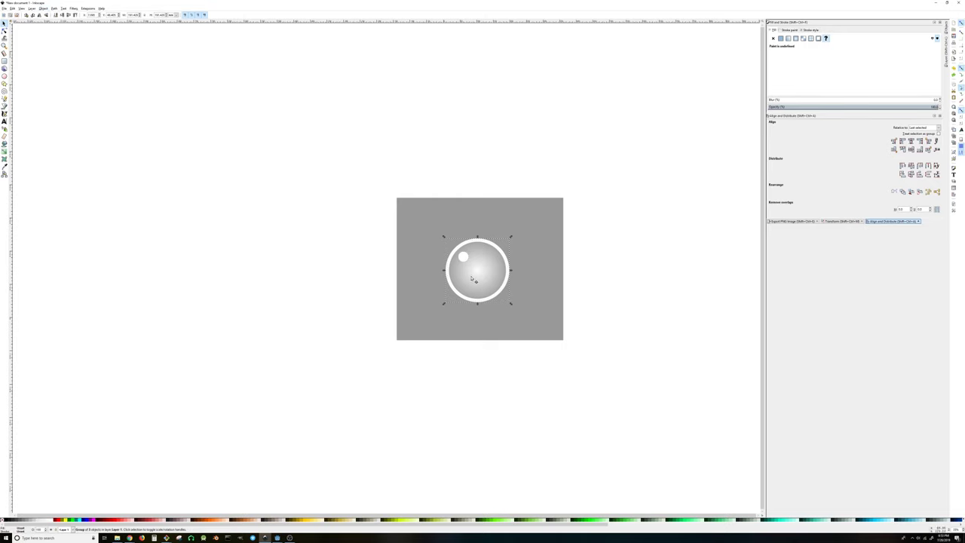
{"action": "left_click_drag", "start_coordinate": [478, 274], "coordinate": [537, 293]}
{"action": "key", "text": "ctrl+z"}
Step: Open the PNG export settings and browse to Development/raylogic/Godot/RawTextures/Projectile
{"action": "left_click", "coordinate": [810, 221]}
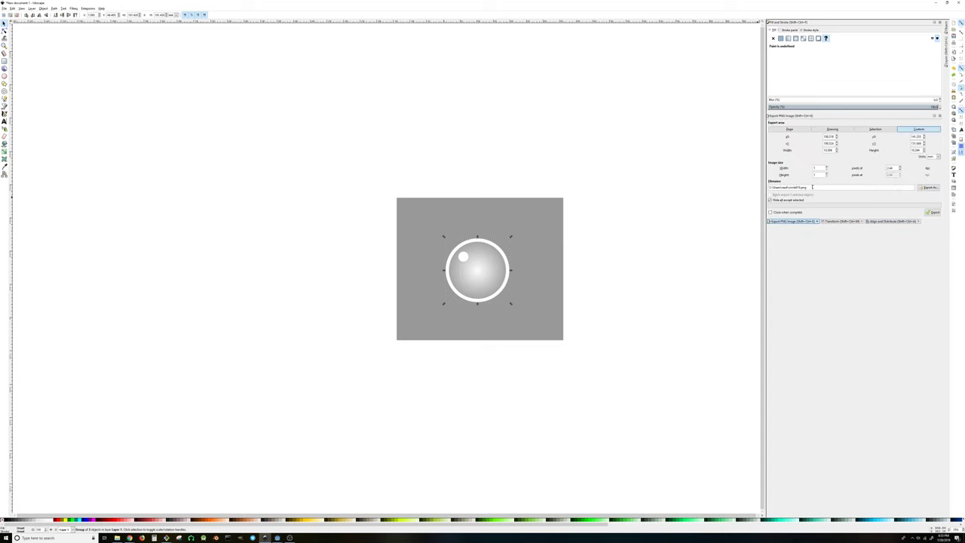
{"action": "left_click", "coordinate": [929, 187]}
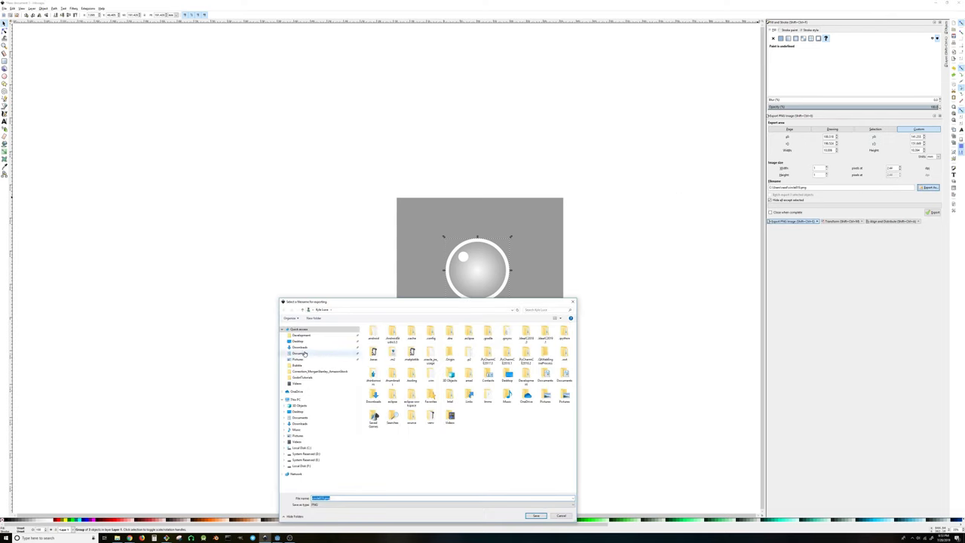
{"action": "left_click", "coordinate": [301, 334]}
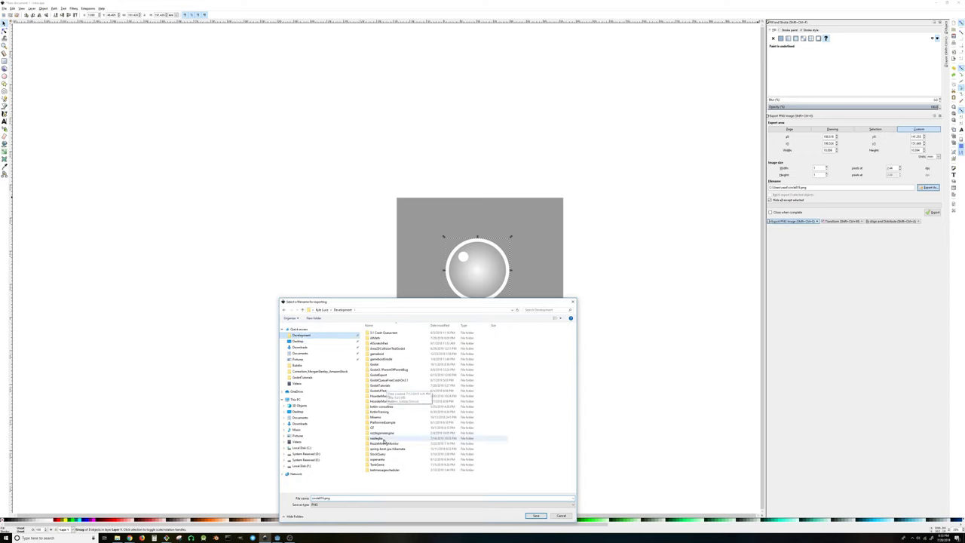
{"action": "double_click", "coordinate": [381, 438]}
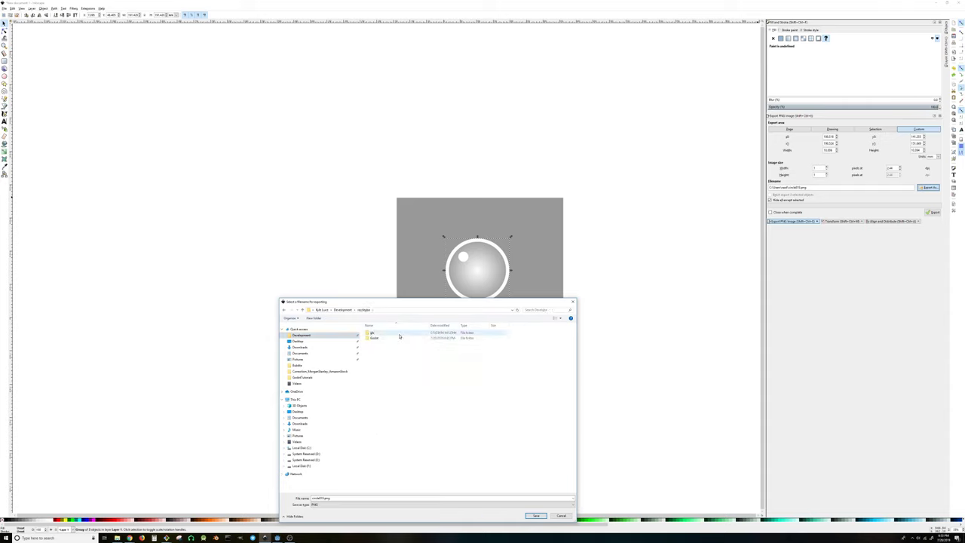
{"action": "double_click", "coordinate": [374, 337]}
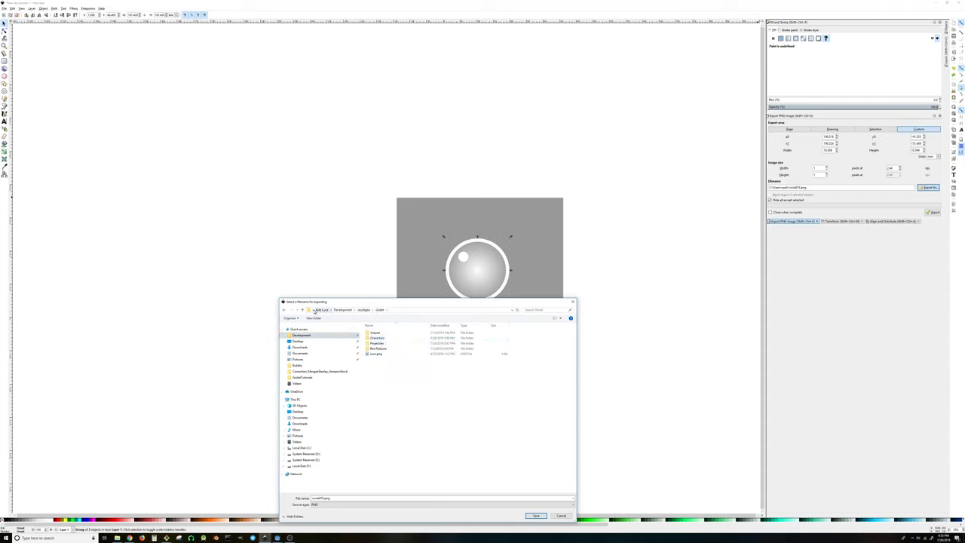
{"action": "left_click_drag", "start_coordinate": [374, 354], "coordinate": [376, 348]}
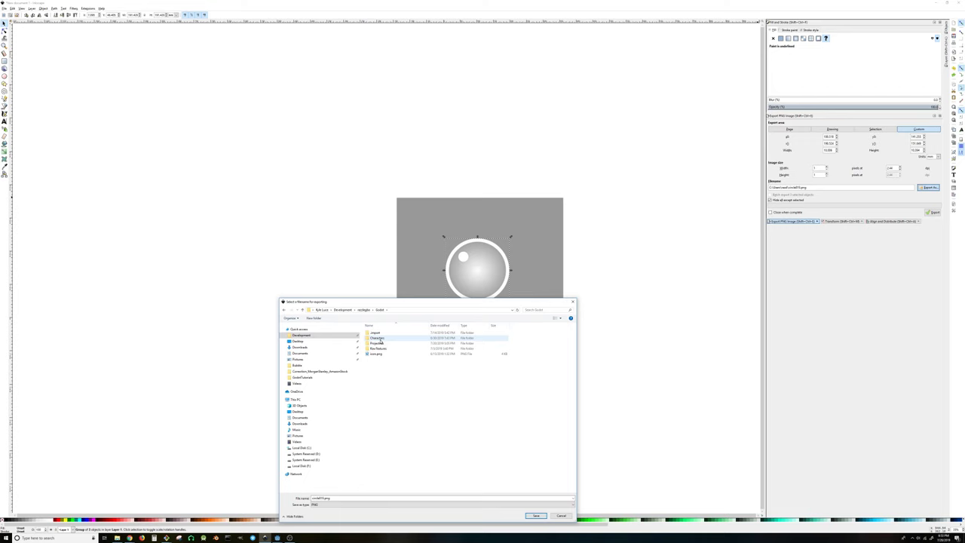
{"action": "double_click", "coordinate": [376, 349]}
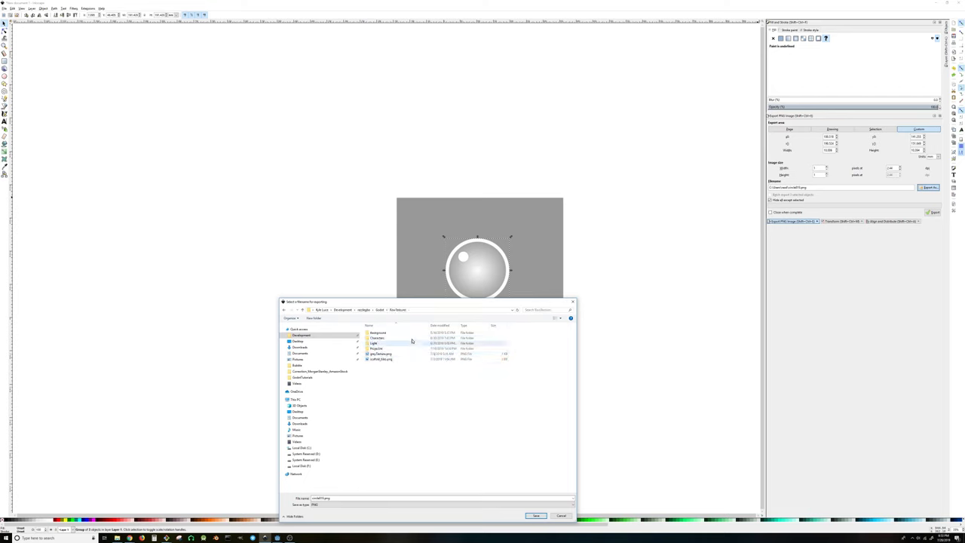
{"action": "left_click_drag", "start_coordinate": [377, 353], "coordinate": [381, 341]}
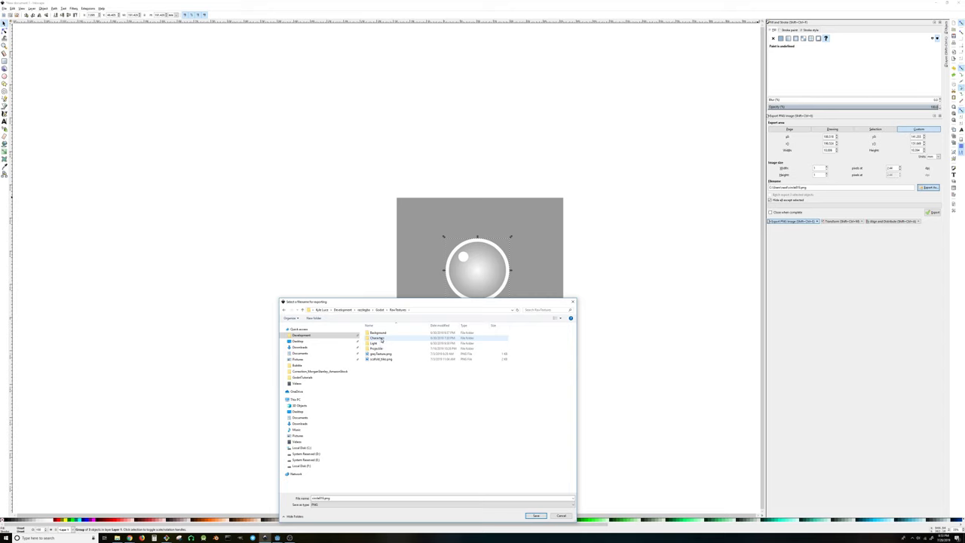
{"action": "double_click", "coordinate": [379, 349]}
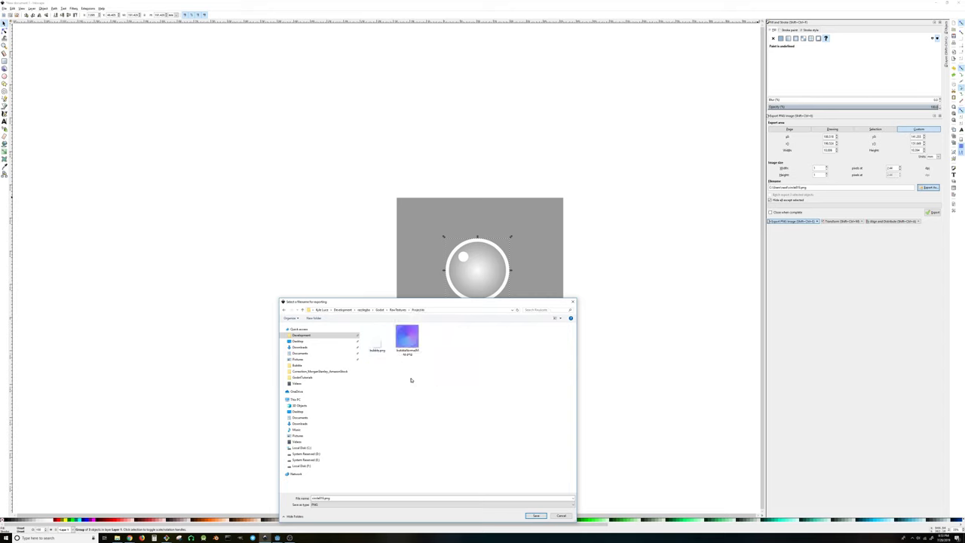
{"action": "right_click", "coordinate": [420, 401]}
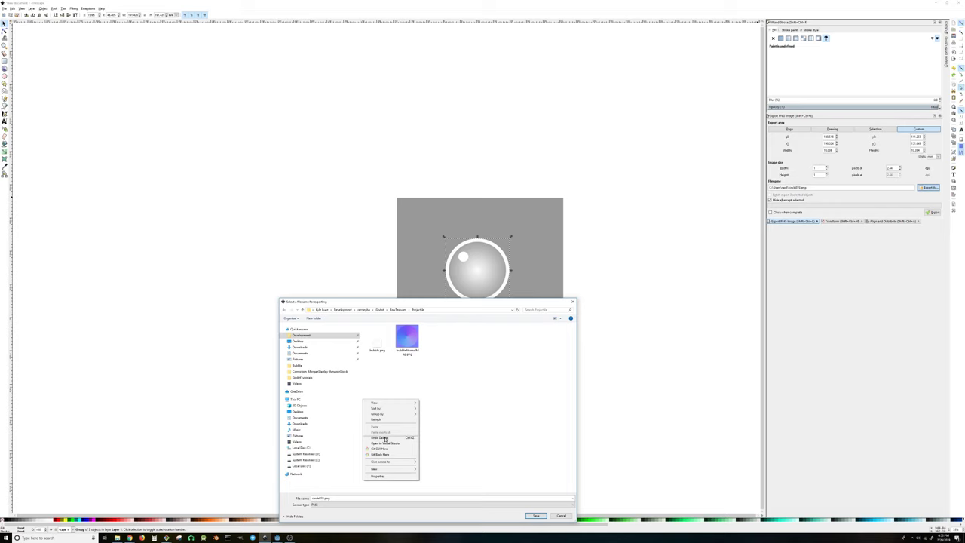
{"action": "left_click", "coordinate": [507, 412]}
Step: Set the export file name to bubble2.png
{"action": "left_click", "coordinate": [312, 498]}
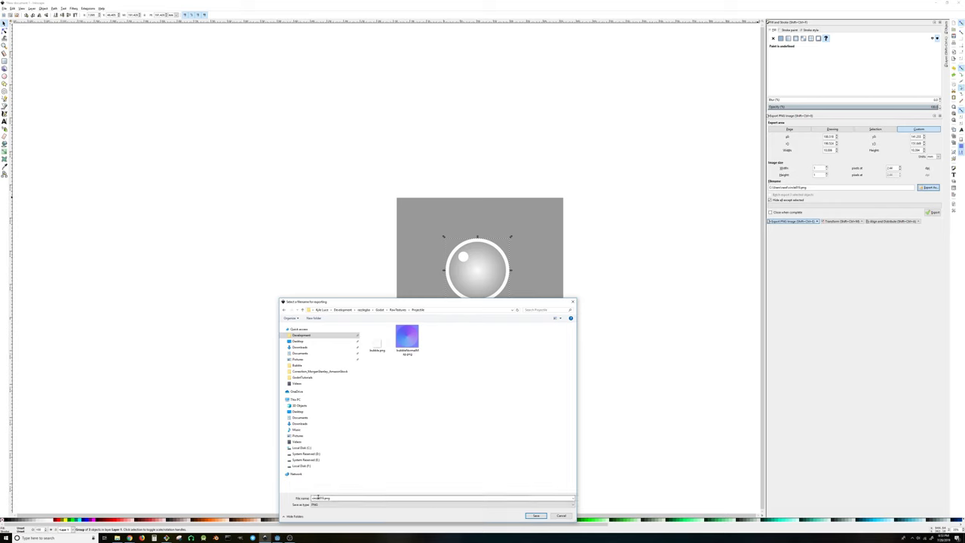
{"action": "double_click", "coordinate": [317, 497]}
{"action": "type", "text": "bubble"}
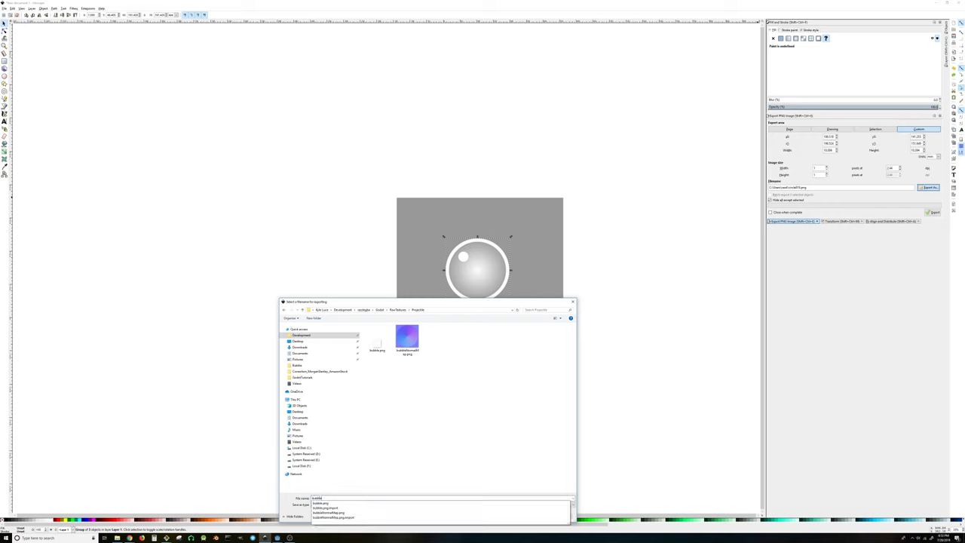
{"action": "left_click", "coordinate": [318, 498]}
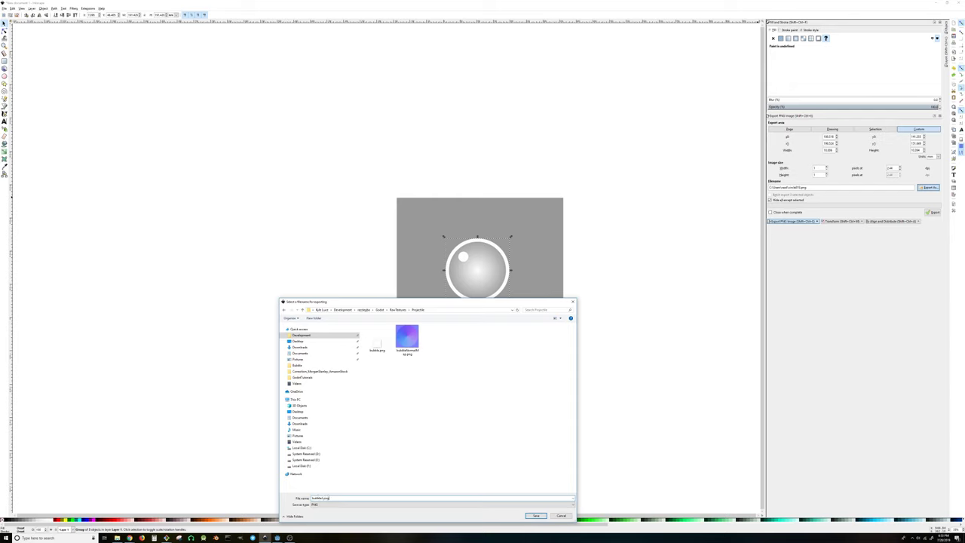
{"action": "key", "text": "Return"}
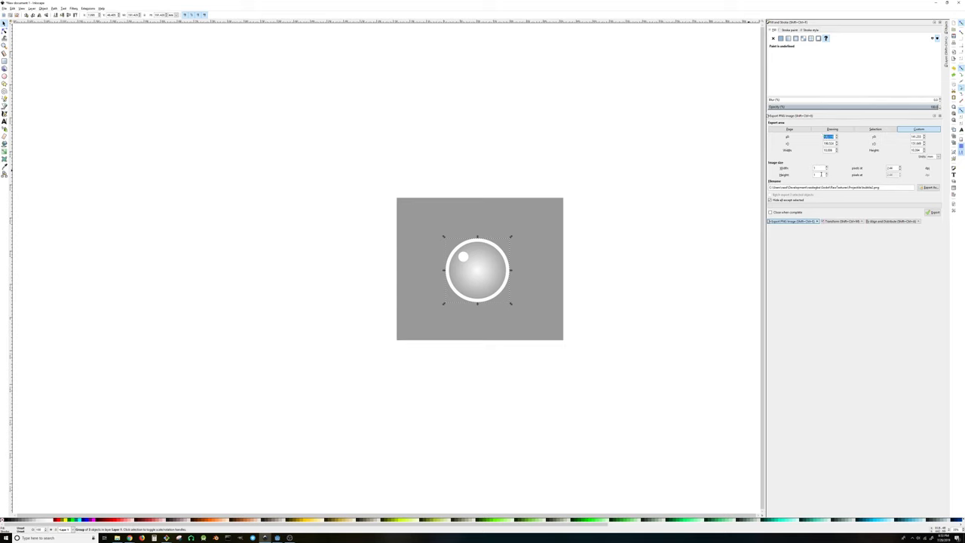
Step: Select the bubble group and export it as bubble2.png
{"action": "left_click", "coordinate": [325, 417]}
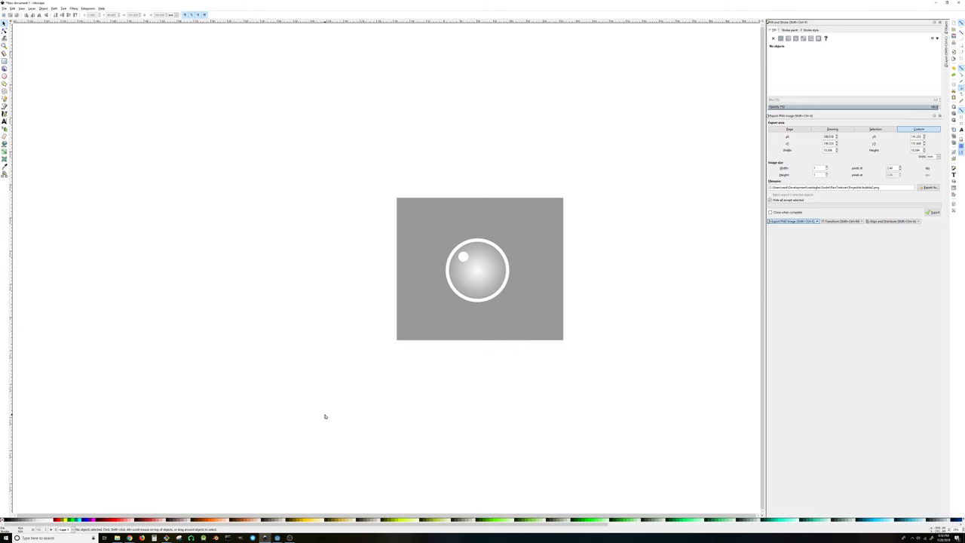
{"action": "key", "text": "ctrl+a"}
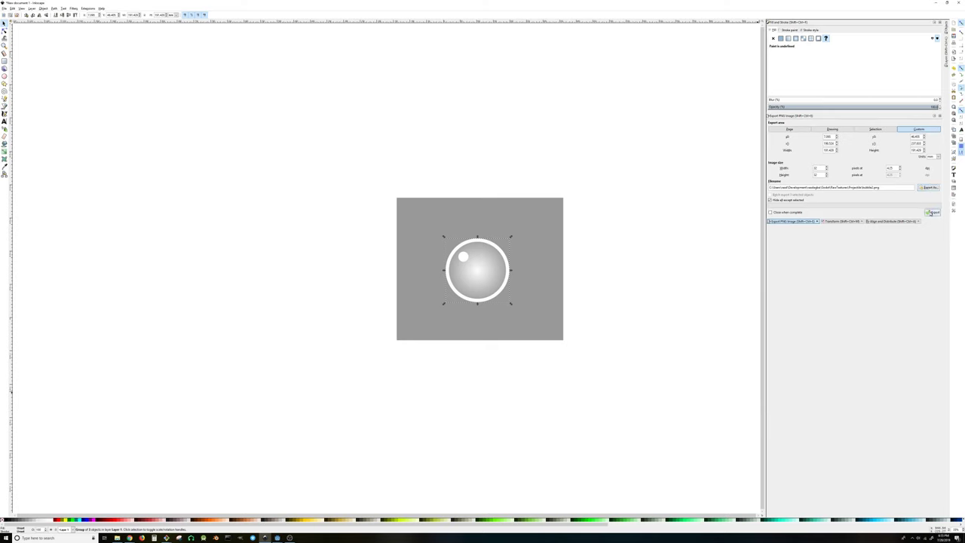
{"action": "left_click", "coordinate": [933, 213]}
{"action": "left_click", "coordinate": [118, 538]}
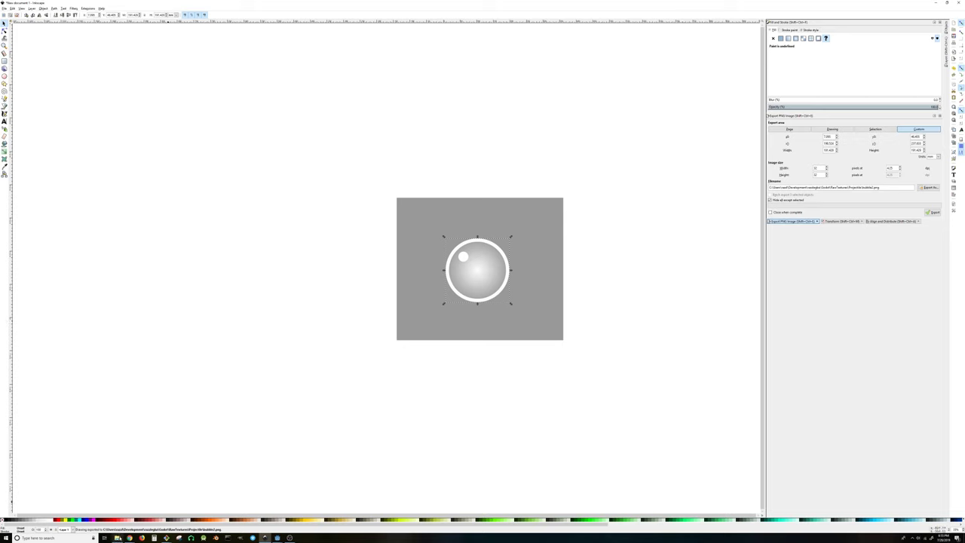
{"action": "left_click_drag", "start_coordinate": [639, 27], "coordinate": [646, 44]}
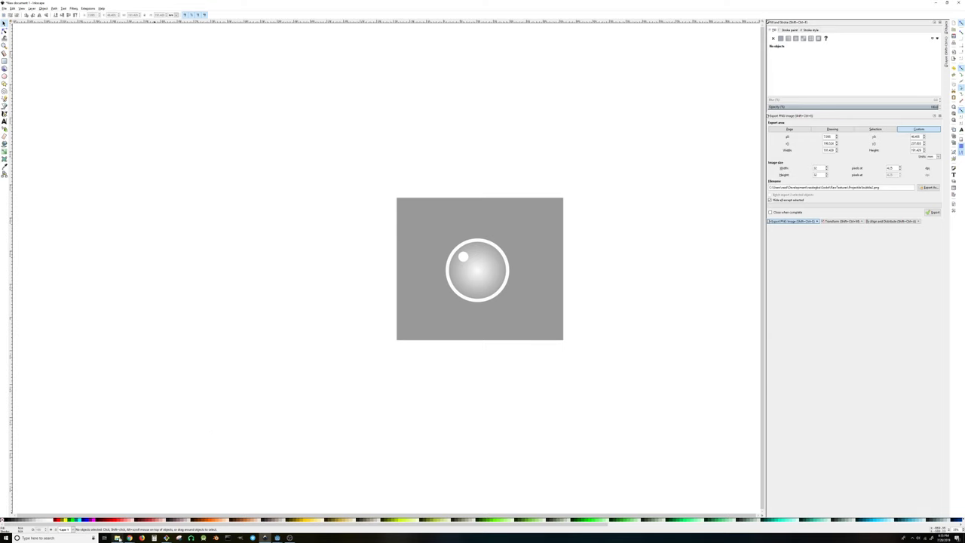
Step: Switch to Godot and open res://RawTextures/Projectile in the FileSystem dock
{"action": "left_click", "coordinate": [117, 538]}
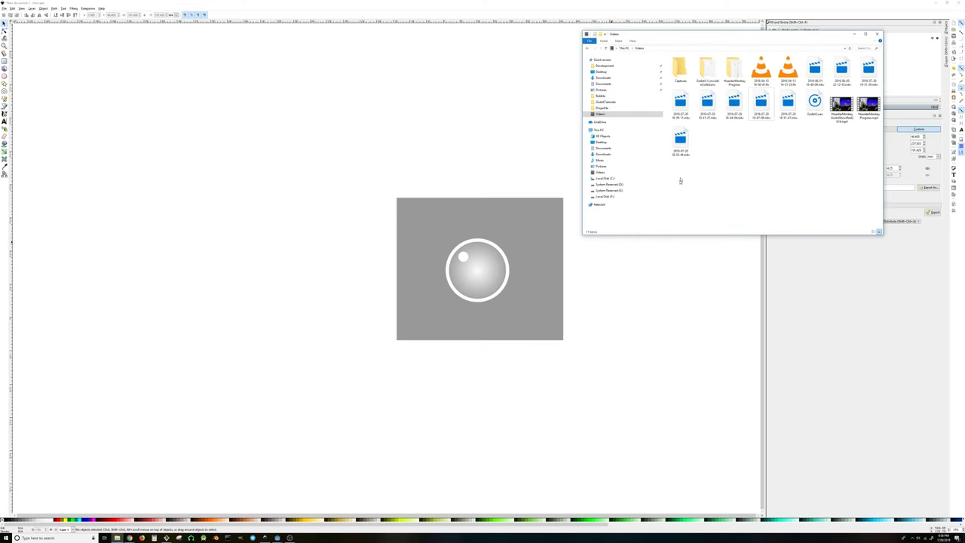
{"action": "left_click", "coordinate": [278, 538]}
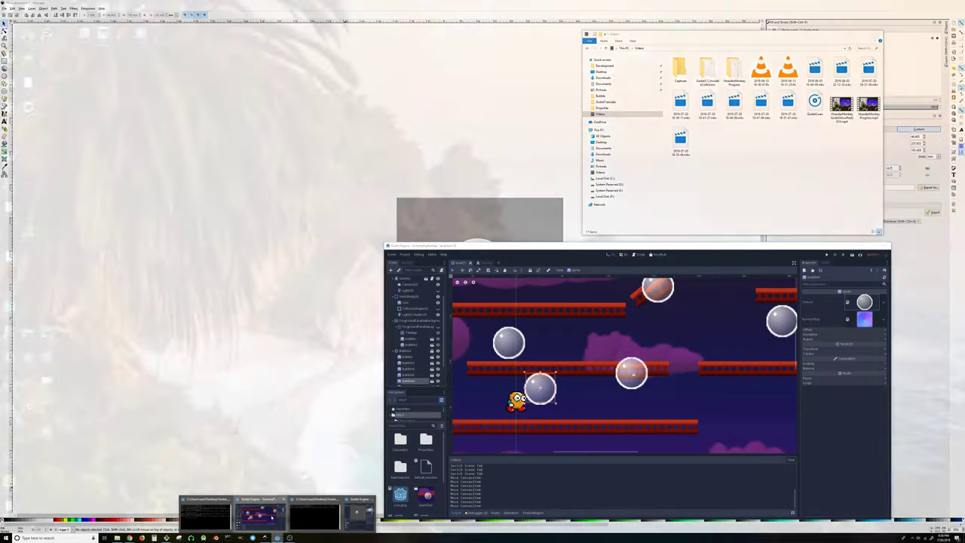
{"action": "left_click", "coordinate": [260, 515]}
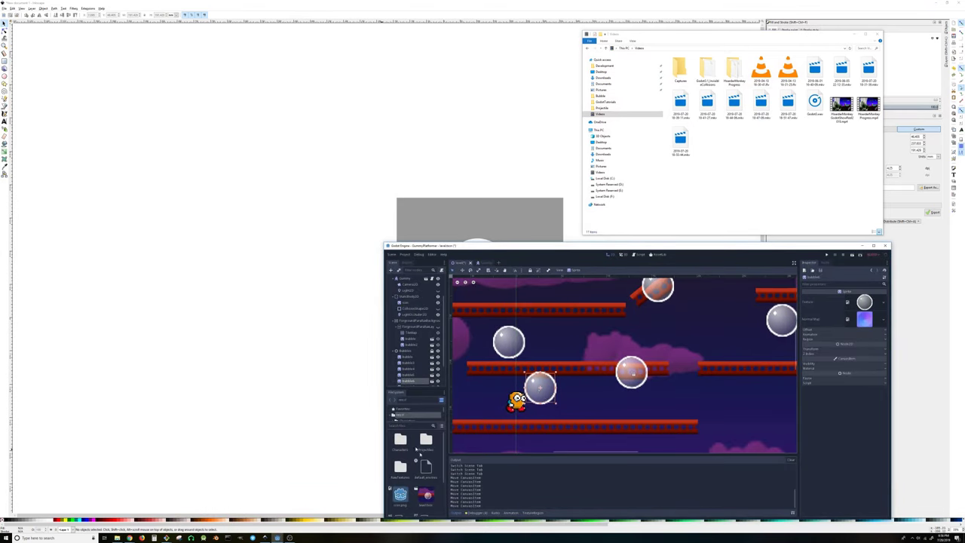
{"action": "double_click", "coordinate": [398, 466]}
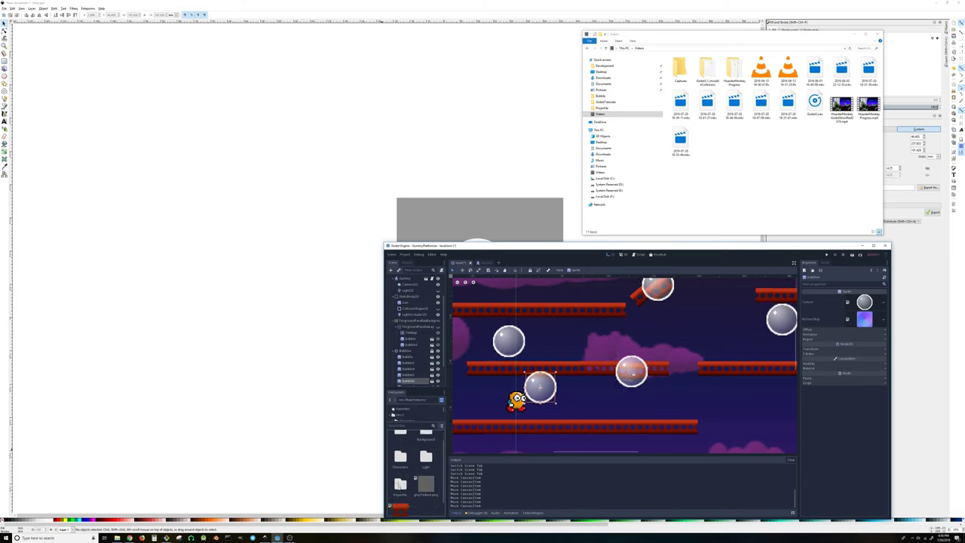
{"action": "double_click", "coordinate": [400, 494]}
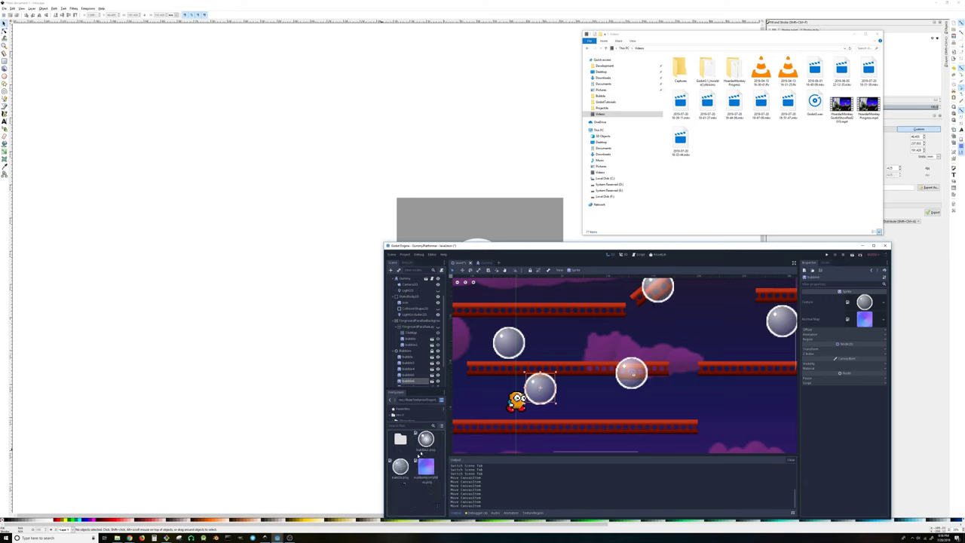
{"action": "left_click", "coordinate": [427, 442]}
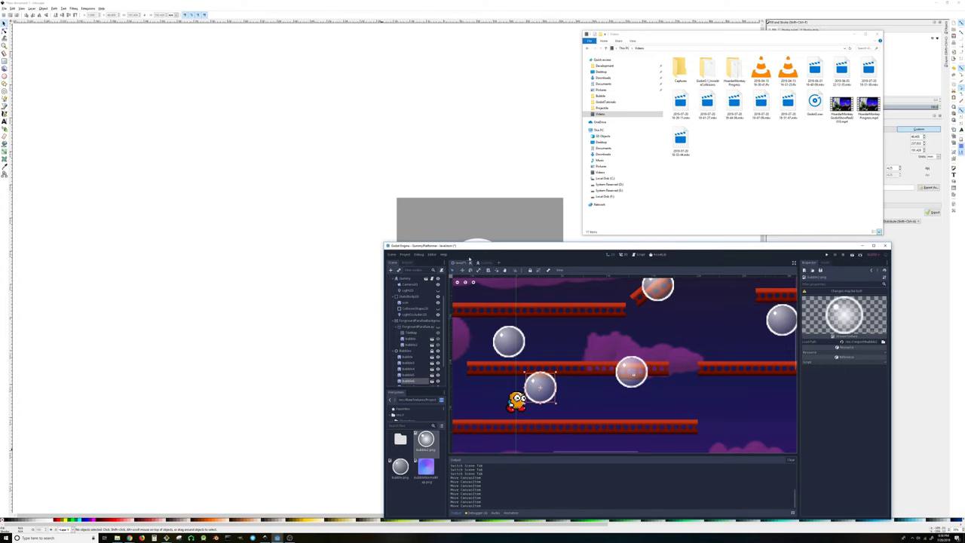
Step: Drag bubble2.png into the 2D viewport as a new sprite near the yellow character
{"action": "left_click_drag", "start_coordinate": [817, 250], "coordinate": [766, 224]}
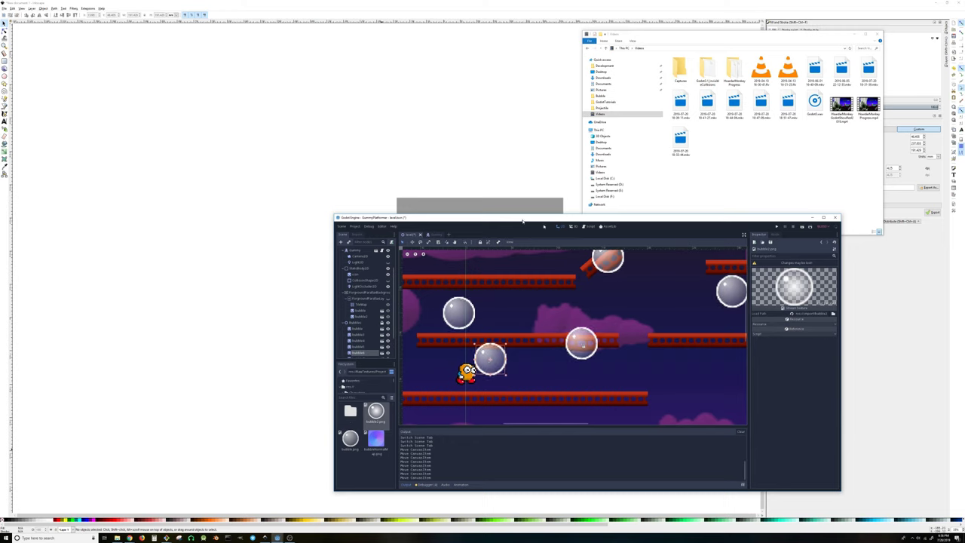
{"action": "left_click", "coordinate": [357, 234]}
{"action": "scroll", "coordinate": [351, 295], "scroll_direction": "down", "scroll_amount": 2}
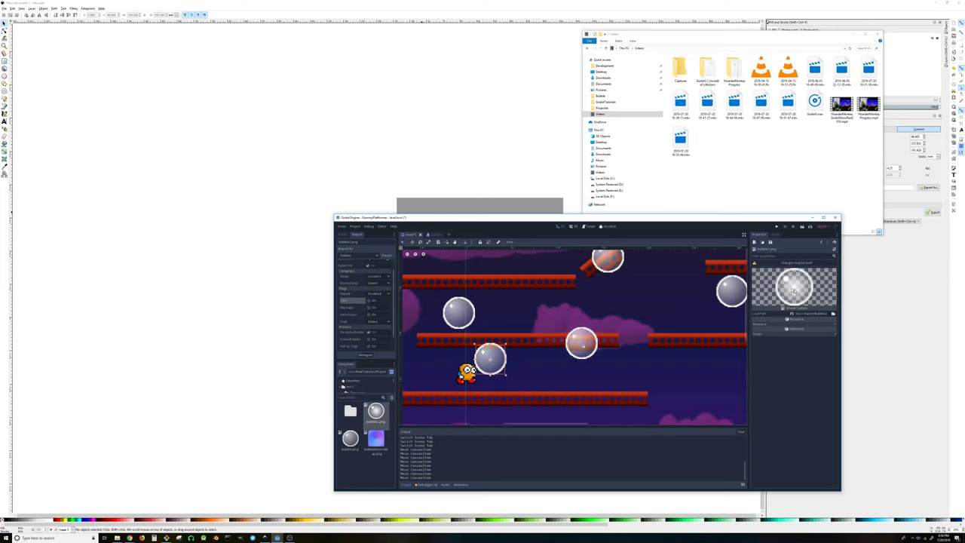
{"action": "left_click_drag", "start_coordinate": [377, 413], "coordinate": [532, 357]}
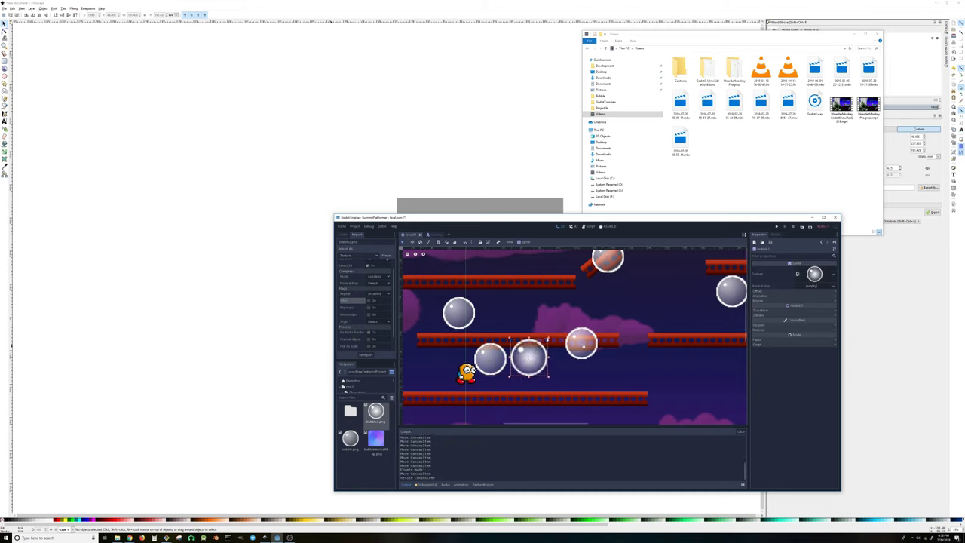
{"action": "left_click_drag", "start_coordinate": [583, 344], "coordinate": [583, 345]}
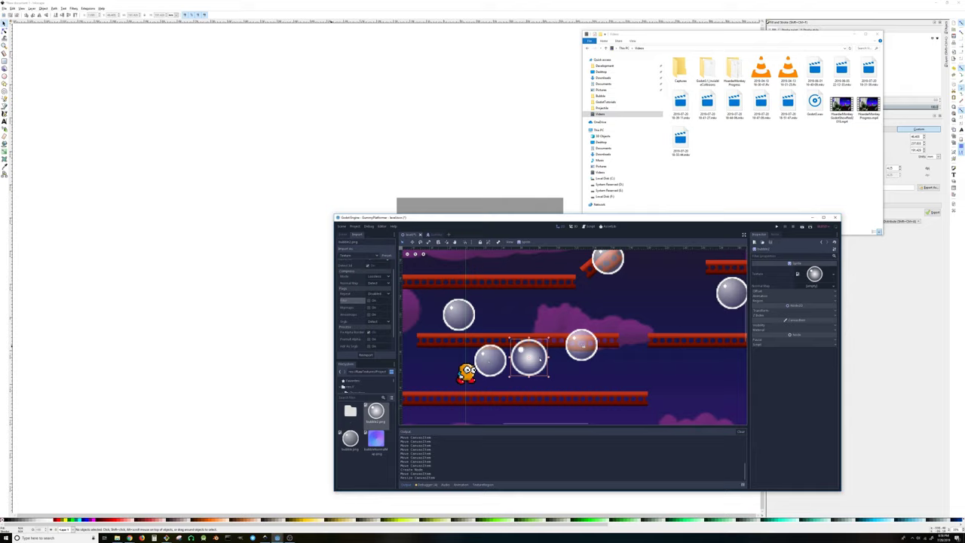
Step: Back in Inkscape, open Save As and browse to Development > project > Projectile
{"action": "key", "text": "alt+Tab"}
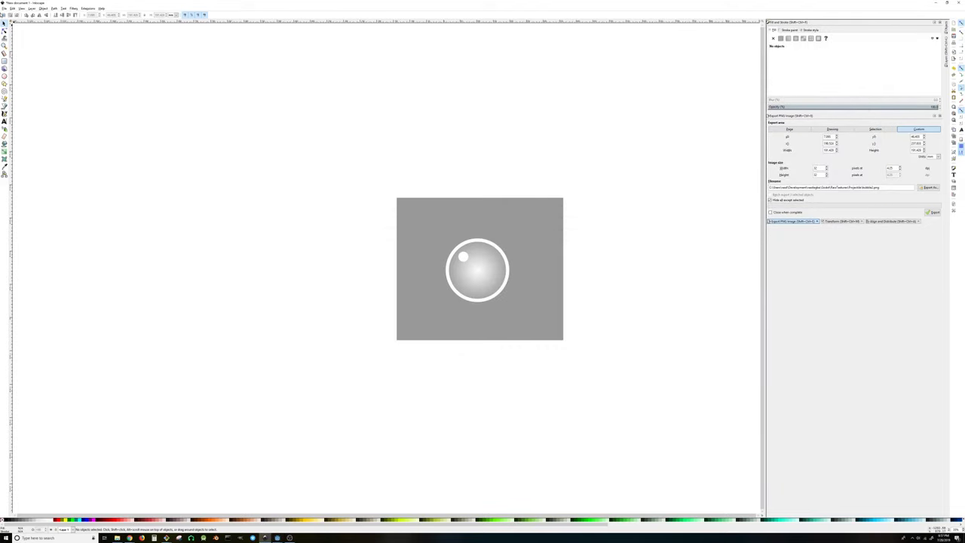
{"action": "left_click", "coordinate": [5, 8]}
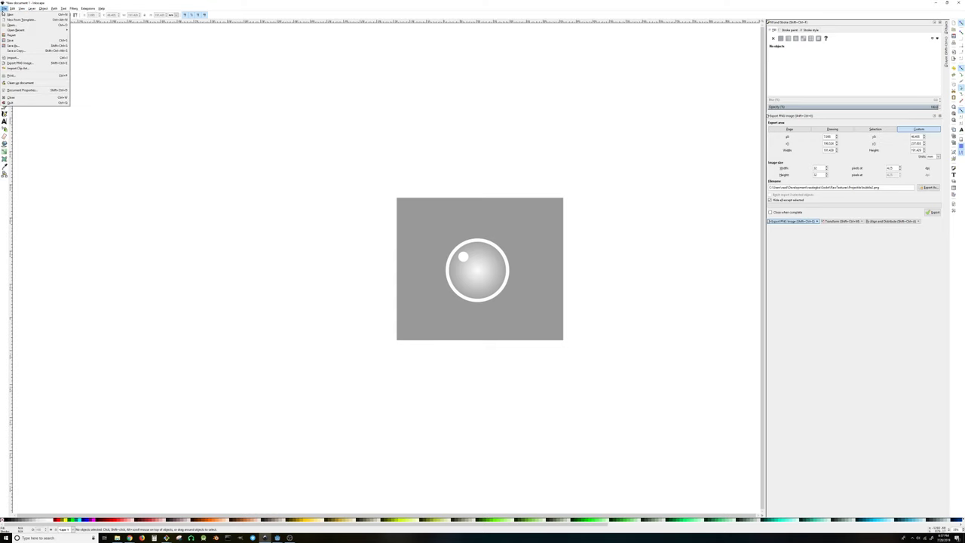
{"action": "left_click", "coordinate": [12, 45]}
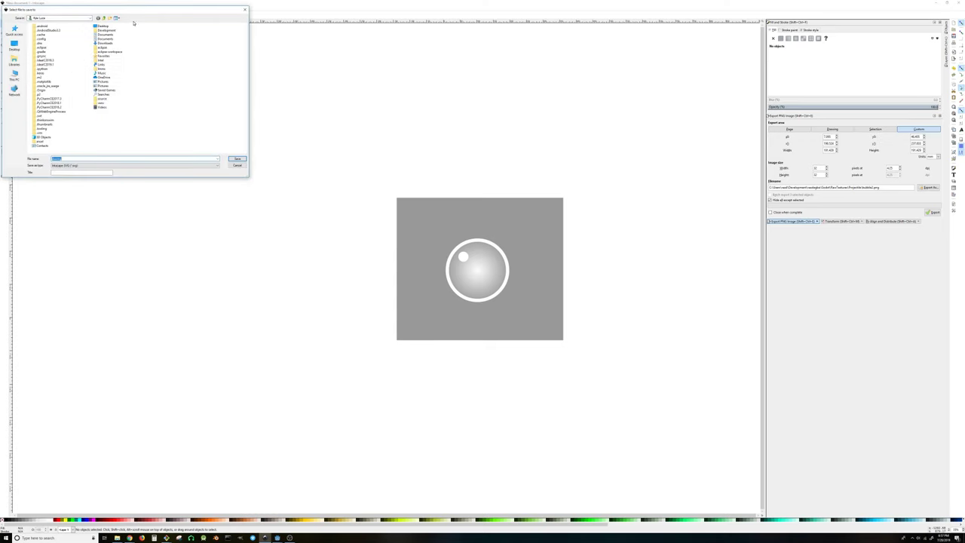
{"action": "left_click_drag", "start_coordinate": [131, 12], "coordinate": [260, 331]}
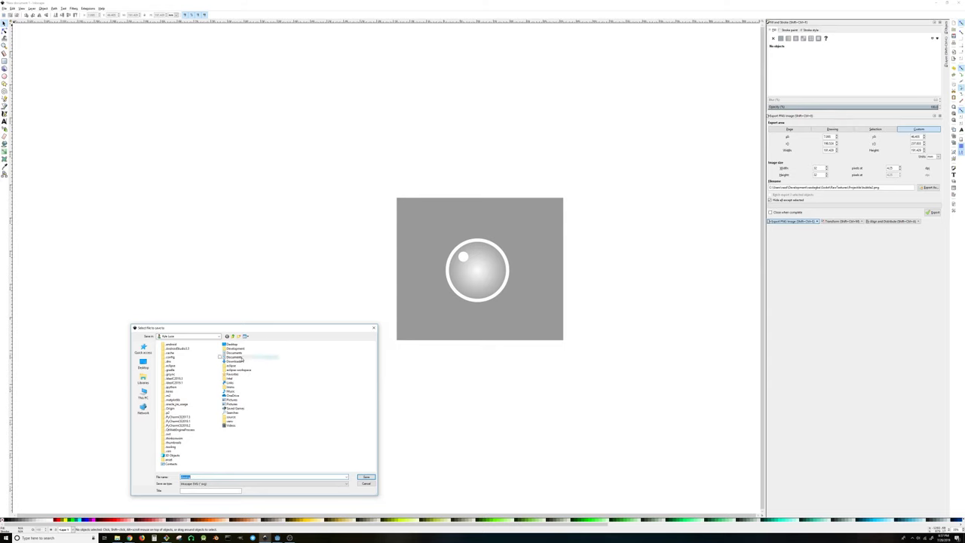
{"action": "double_click", "coordinate": [235, 349]}
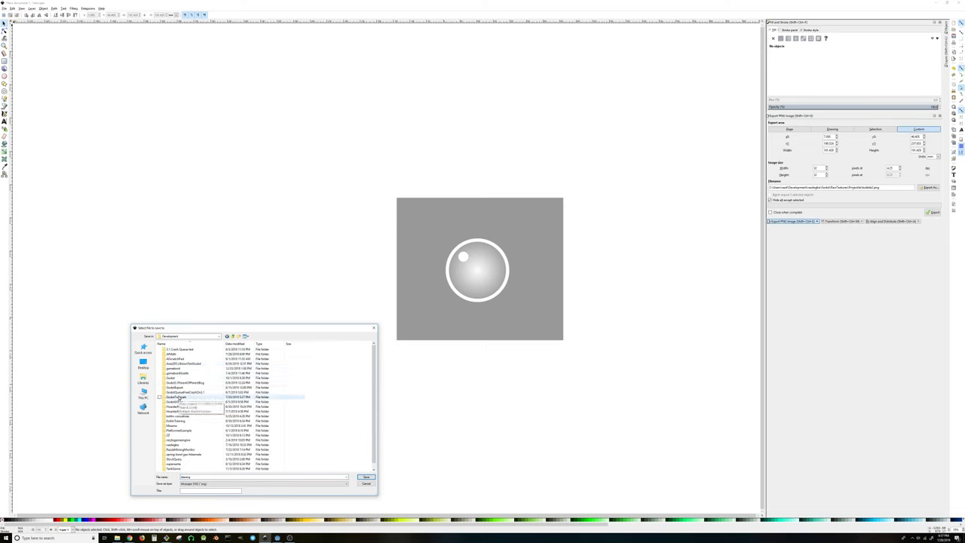
{"action": "scroll", "coordinate": [177, 436], "scroll_direction": "down", "scroll_amount": 1}
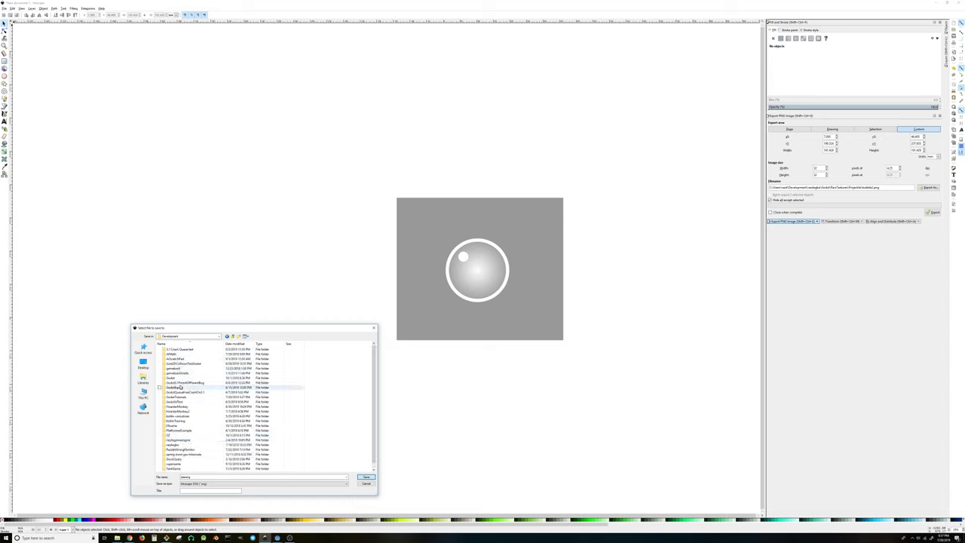
{"action": "double_click", "coordinate": [172, 441]}
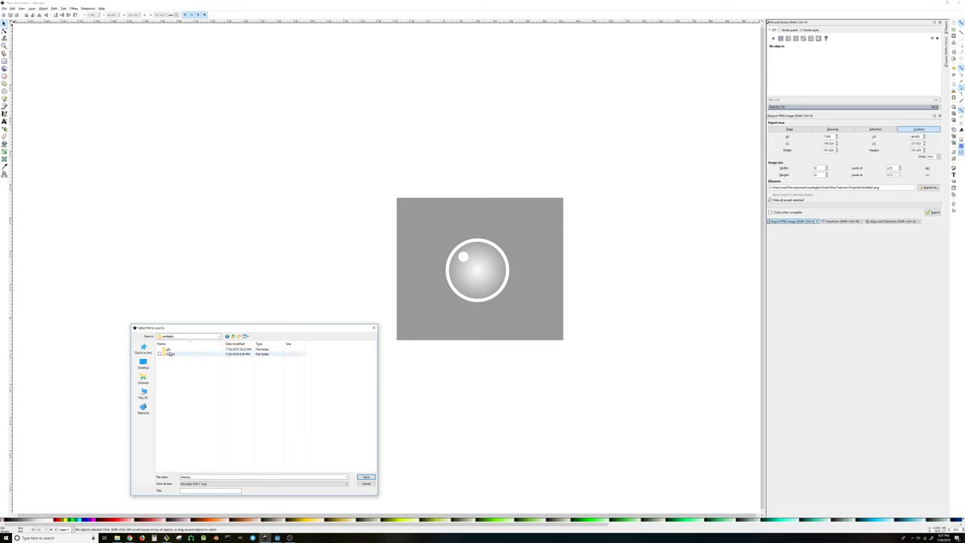
{"action": "double_click", "coordinate": [168, 351]}
Step: Save the drawing as Bubbles.svg, then select the grey background rectangle
{"action": "left_click", "coordinate": [169, 354]}
{"action": "double_click", "coordinate": [189, 477]}
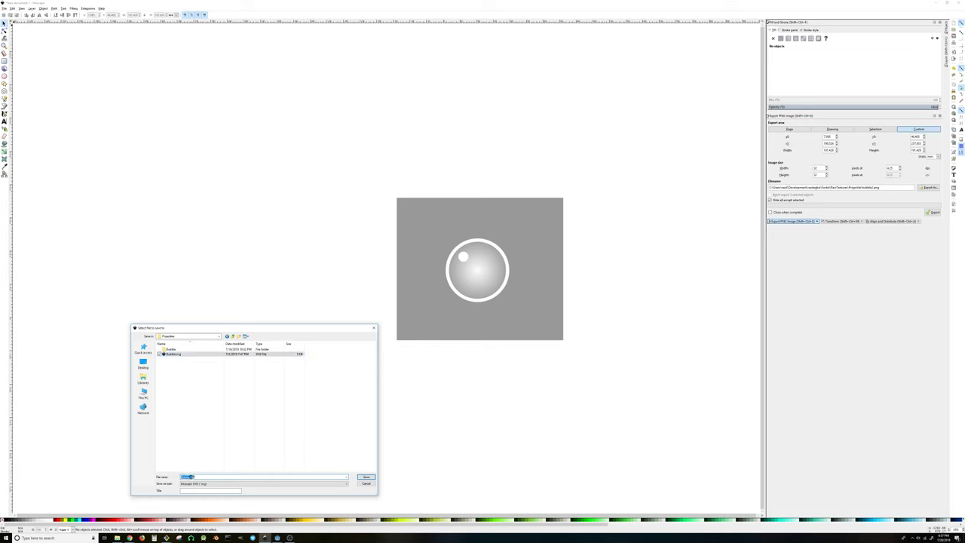
{"action": "left_click", "coordinate": [218, 490]}
{"action": "left_click", "coordinate": [372, 479]}
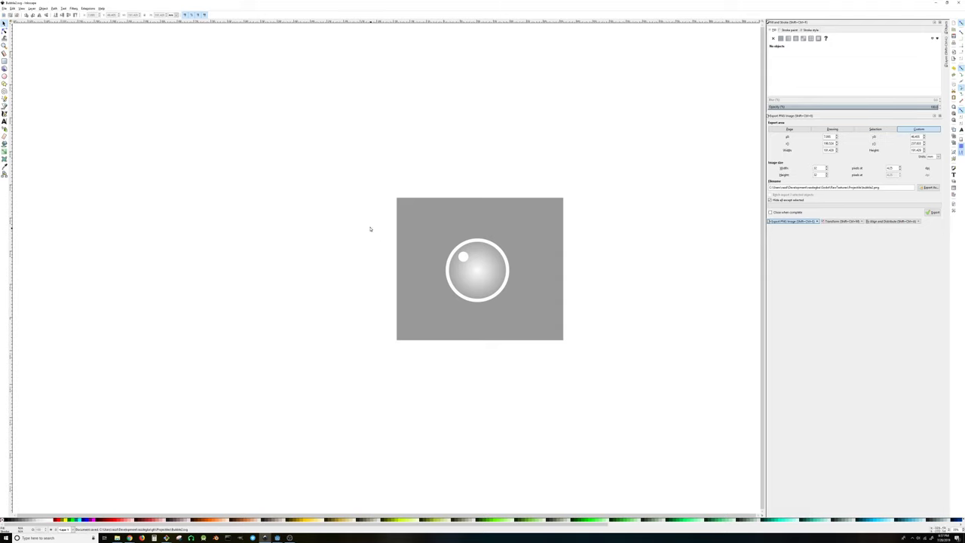
{"action": "left_click", "coordinate": [427, 219]}
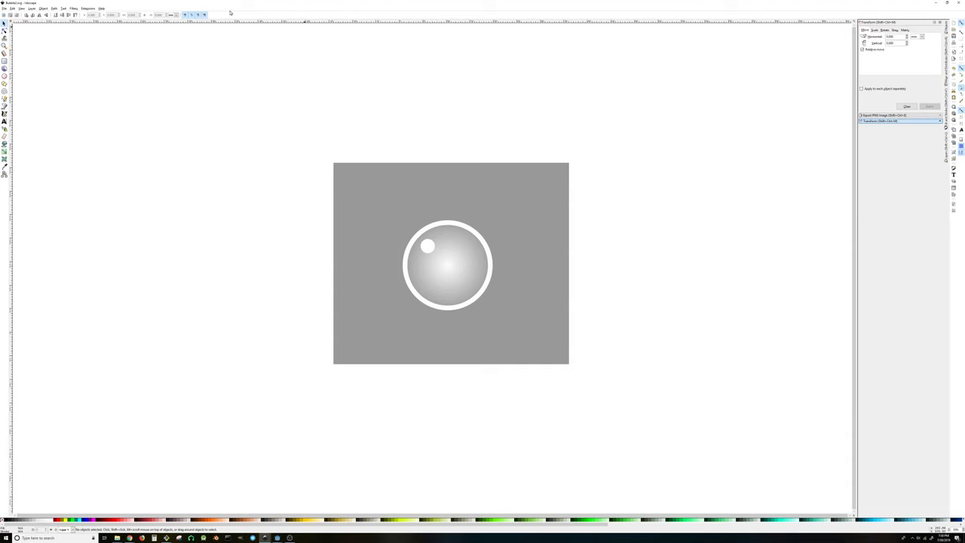
Step: Start a new document, draw a small black-stroked square and nudge it into place
{"action": "left_click", "coordinate": [4, 8]}
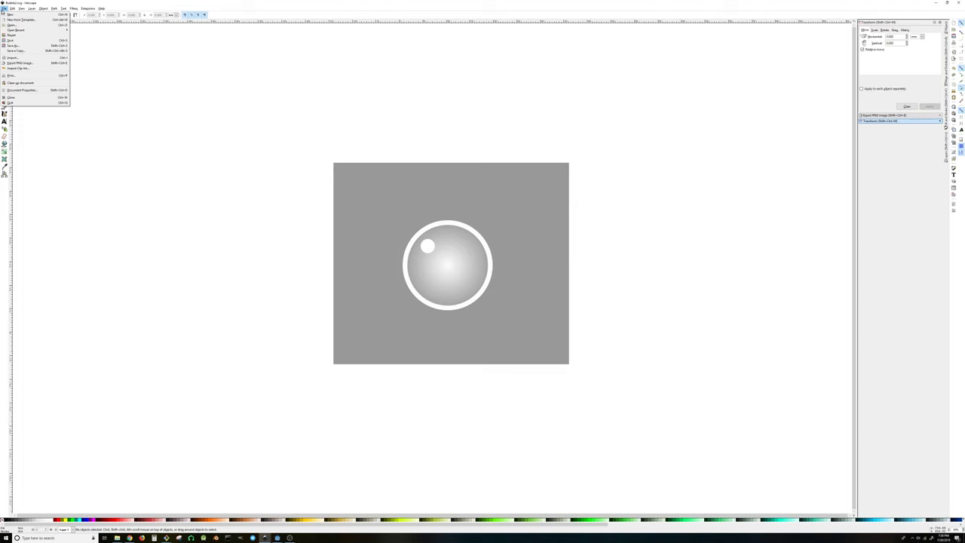
{"action": "left_click", "coordinate": [11, 15]}
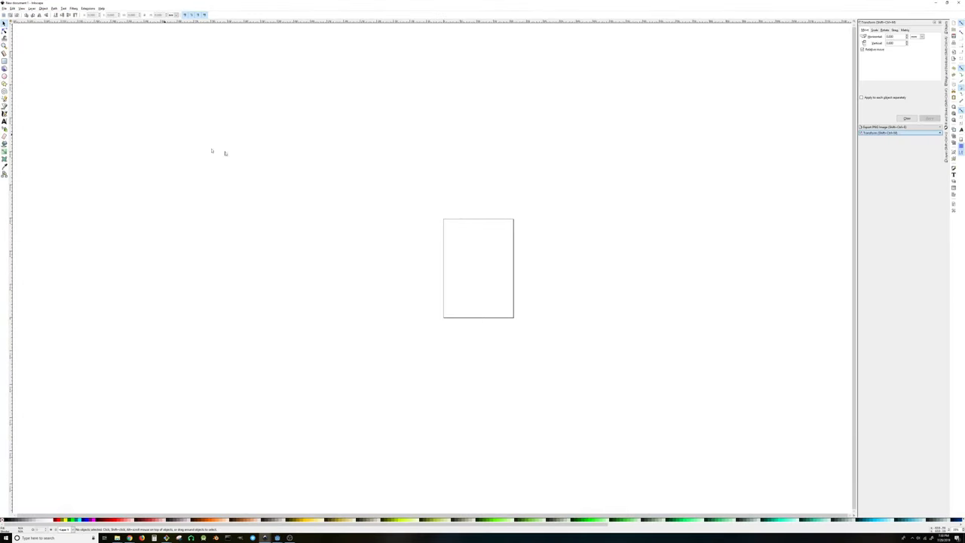
{"action": "left_click", "coordinate": [7, 62]}
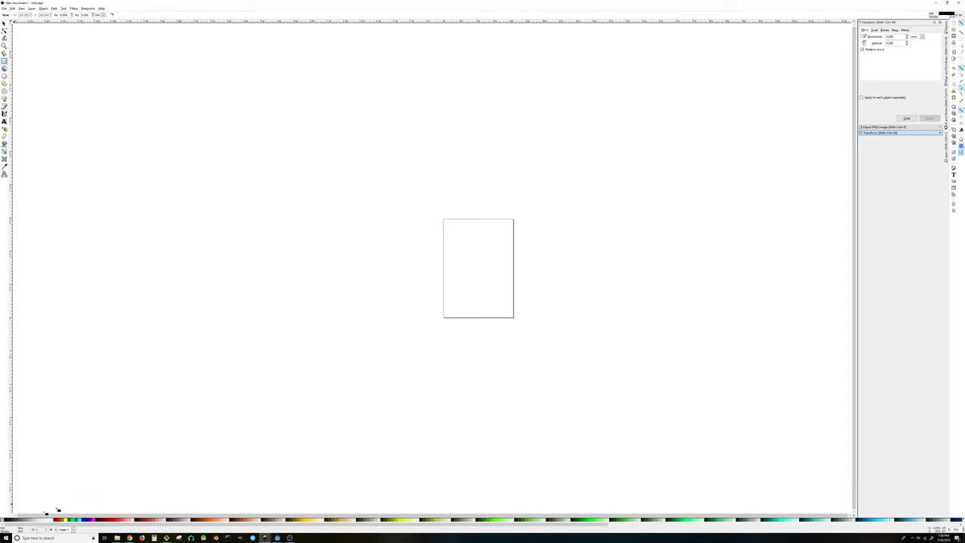
{"action": "mouse_move", "coordinate": [459, 255]}
{"action": "left_mouse_down"}
{"action": "mouse_move", "coordinate": [488, 270]}
{"action": "mouse_move", "coordinate": [486, 288]}
{"action": "mouse_move", "coordinate": [503, 288]}
{"action": "mouse_move", "coordinate": [495, 279]}
{"action": "left_mouse_up"}
{"action": "key", "text": "s"}
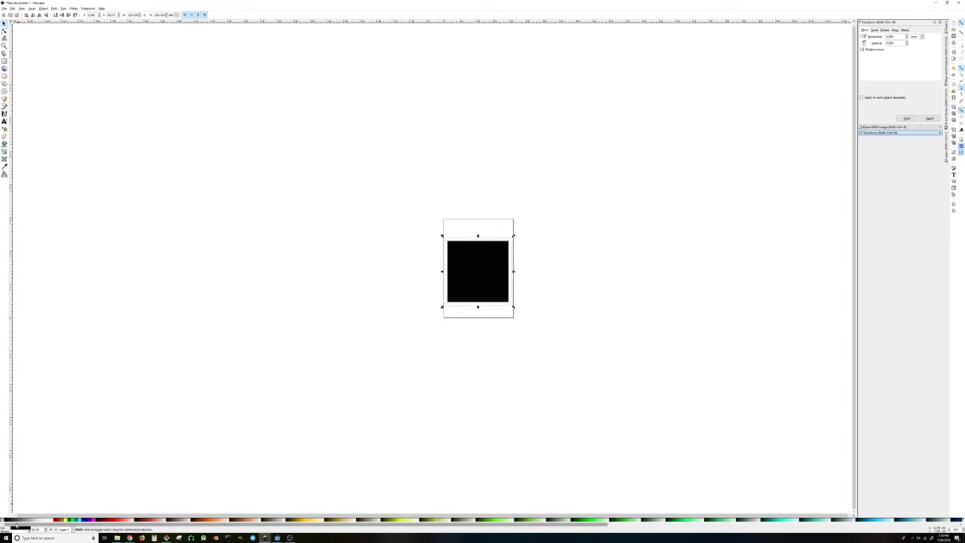
{"action": "left_click", "coordinate": [4, 521], "text": "shift"}
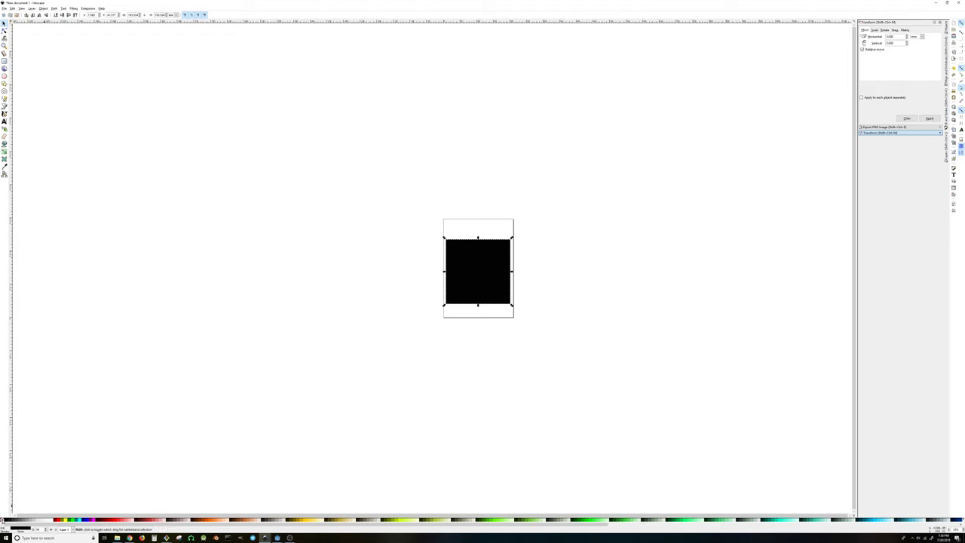
{"action": "left_click_drag", "start_coordinate": [494, 267], "coordinate": [492, 267]}
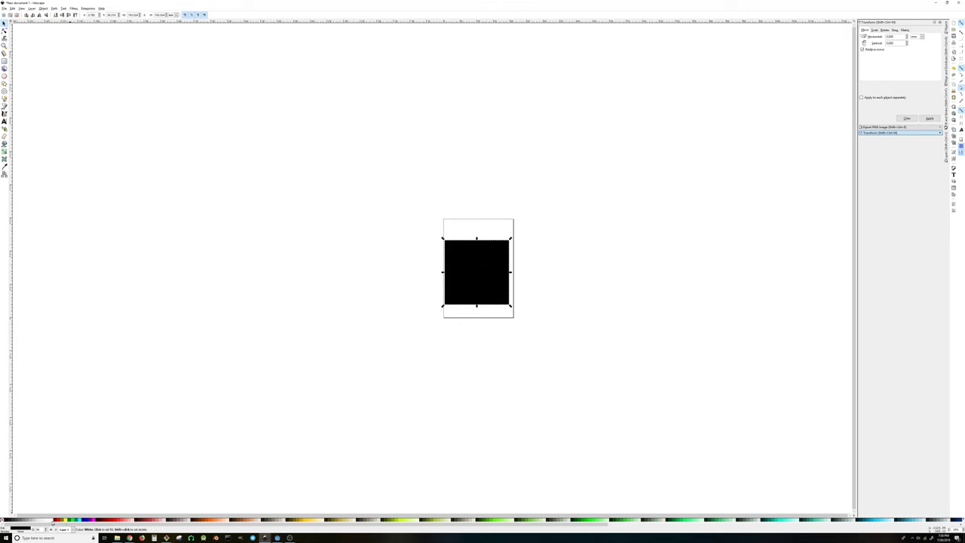
Step: Fill the top square white and give it a radial gradient fill
{"action": "left_click", "coordinate": [53, 520]}
{"action": "left_click_drag", "start_coordinate": [461, 276], "coordinate": [484, 284]}
{"action": "key", "text": "ctrl+z"}
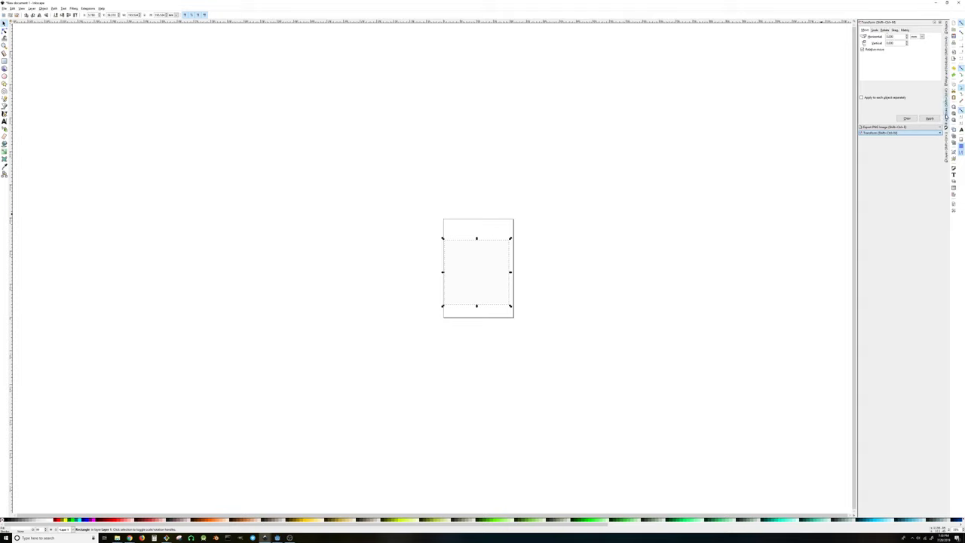
{"action": "left_click", "coordinate": [947, 113]}
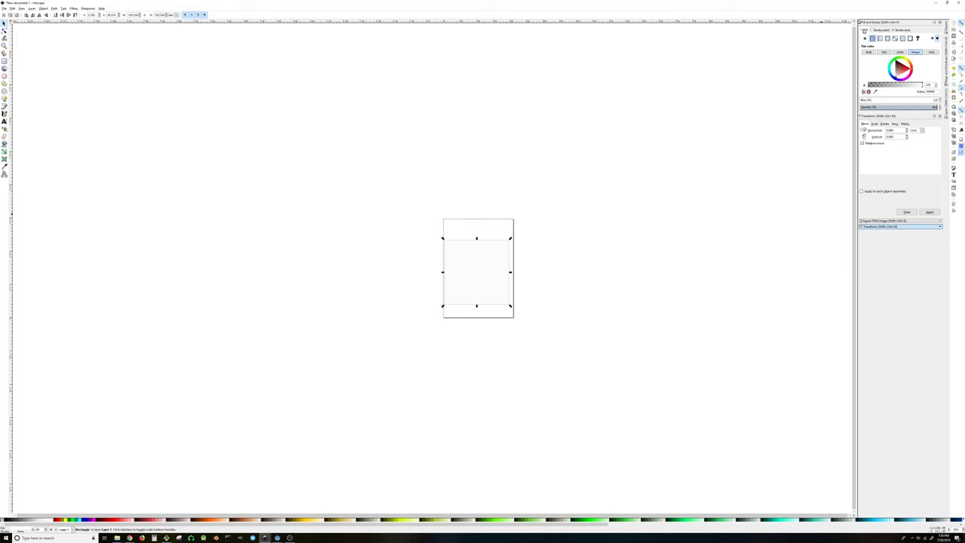
{"action": "left_click", "coordinate": [888, 39]}
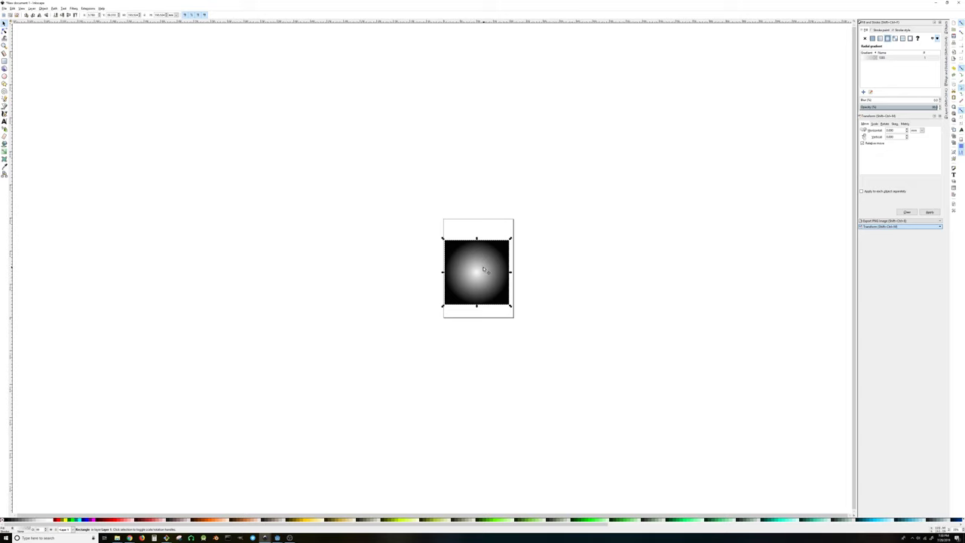
Step: Centre the gradient square horizontally and vertically over the black square
{"action": "left_click_drag", "start_coordinate": [481, 273], "coordinate": [539, 300]}
{"action": "left_click", "coordinate": [485, 262], "text": "shift"}
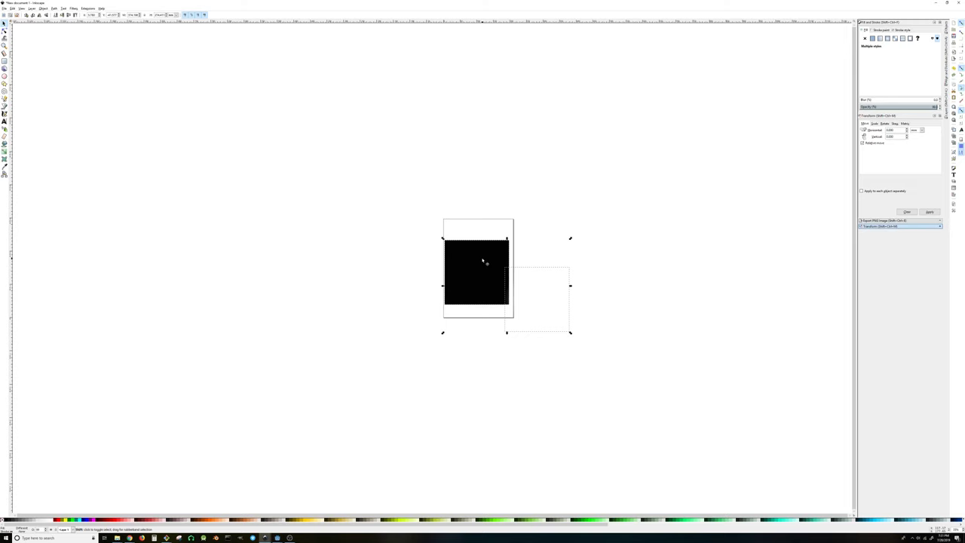
{"action": "key", "text": "ctrl+alt+h"}
{"action": "key", "text": "ctrl+alt+t"}
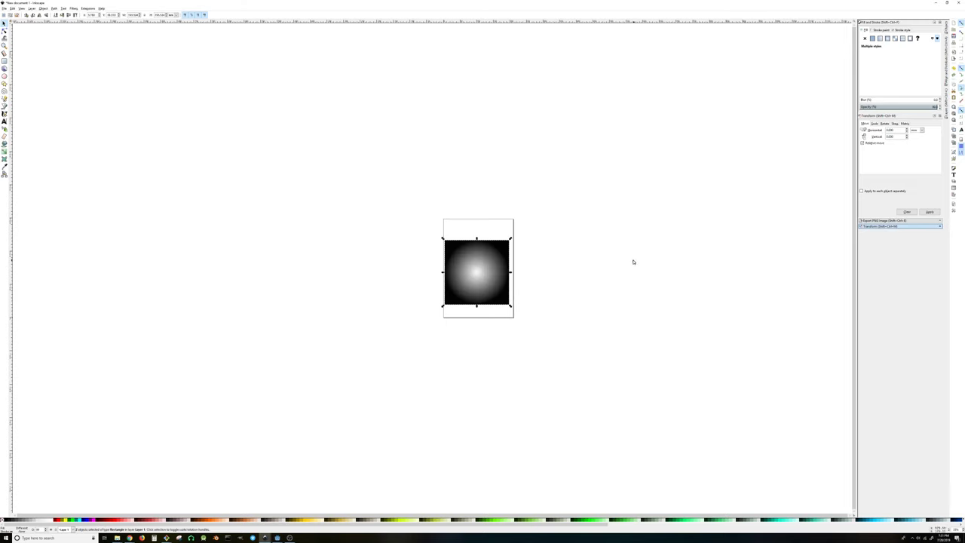
Step: Group the gradient and black squares together and test moving them
{"action": "left_click", "coordinate": [44, 9]}
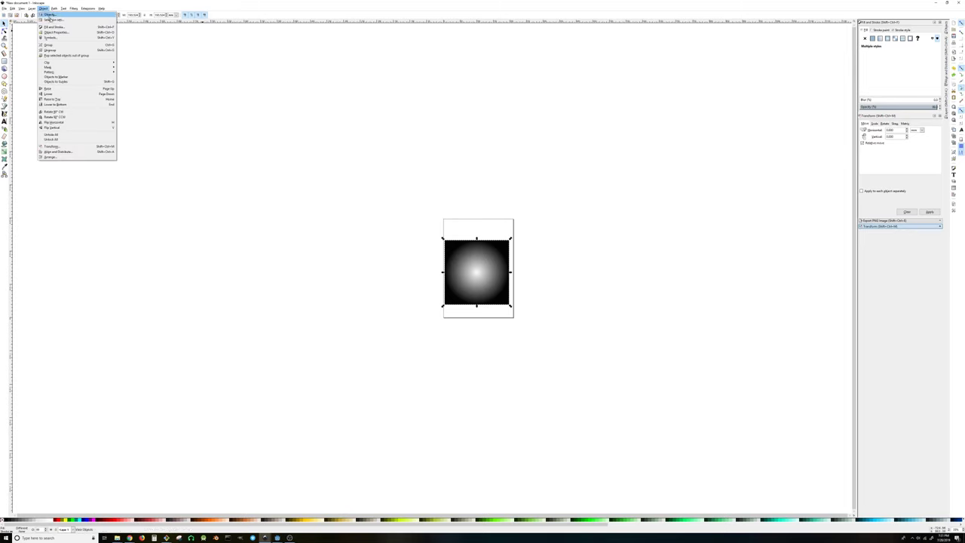
{"action": "left_click", "coordinate": [66, 46]}
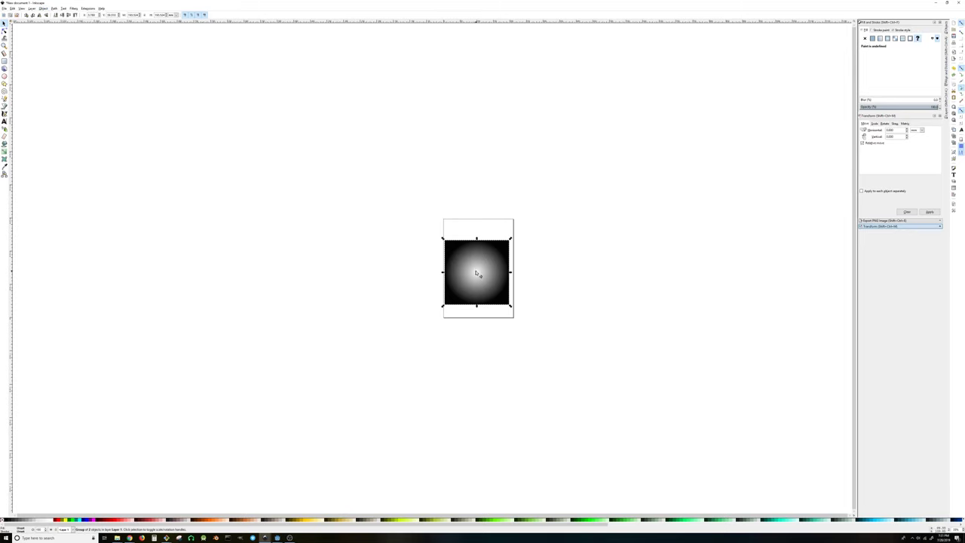
{"action": "left_click_drag", "start_coordinate": [478, 274], "coordinate": [569, 270]}
{"action": "key", "text": "Escape"}
Step: In PNG export, browse the Export As location to Development/rezlights/gfx/Projectiles/Bubble
{"action": "left_click", "coordinate": [876, 221]}
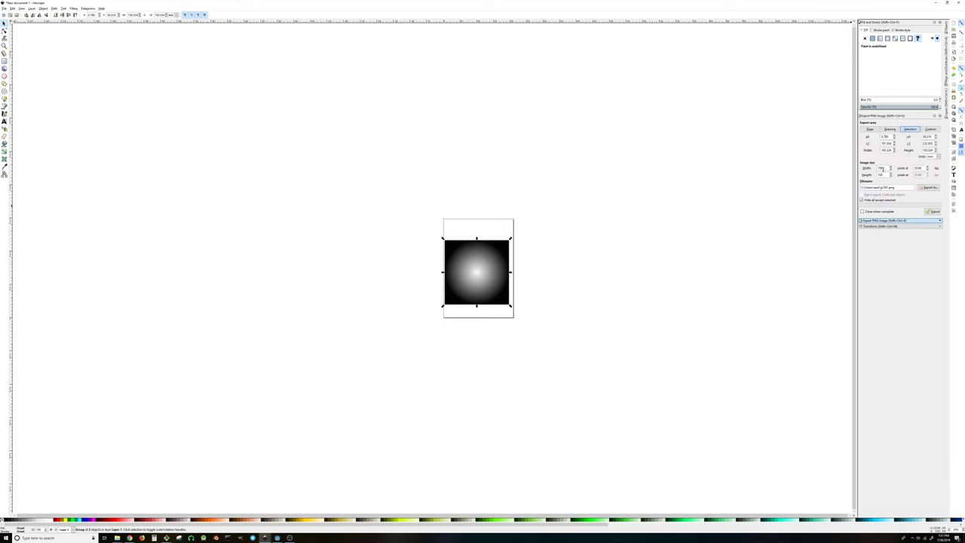
{"action": "double_click", "coordinate": [882, 168]}
{"action": "left_click", "coordinate": [927, 188]}
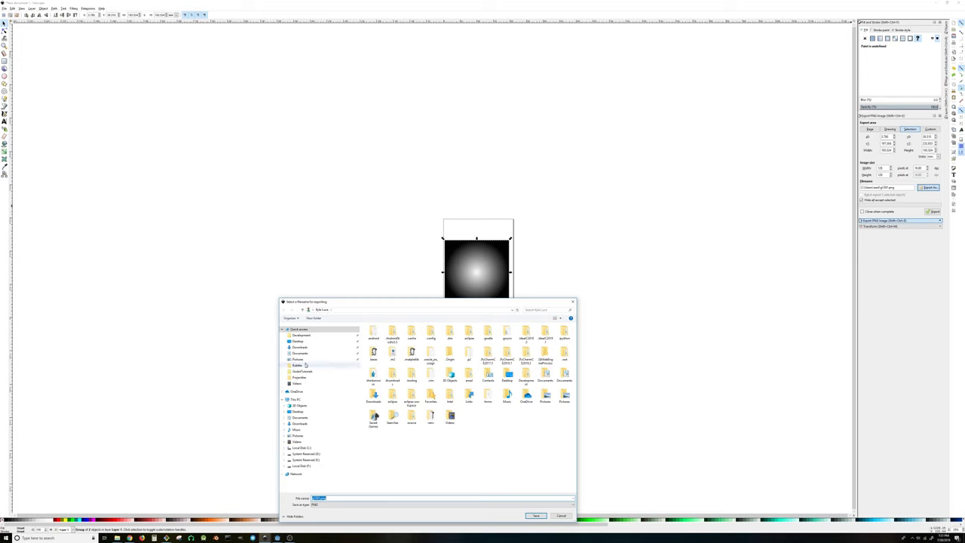
{"action": "left_click", "coordinate": [301, 335]}
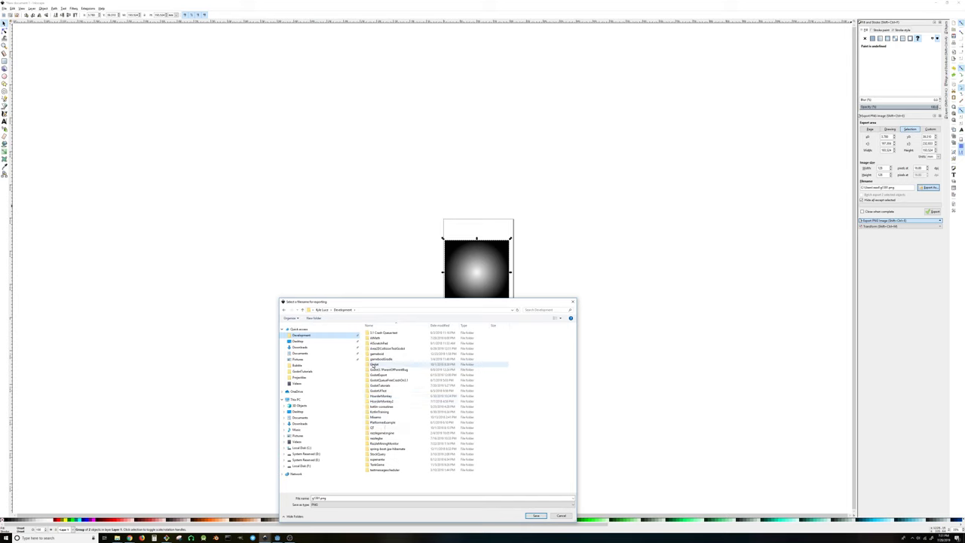
{"action": "left_click", "coordinate": [380, 438]}
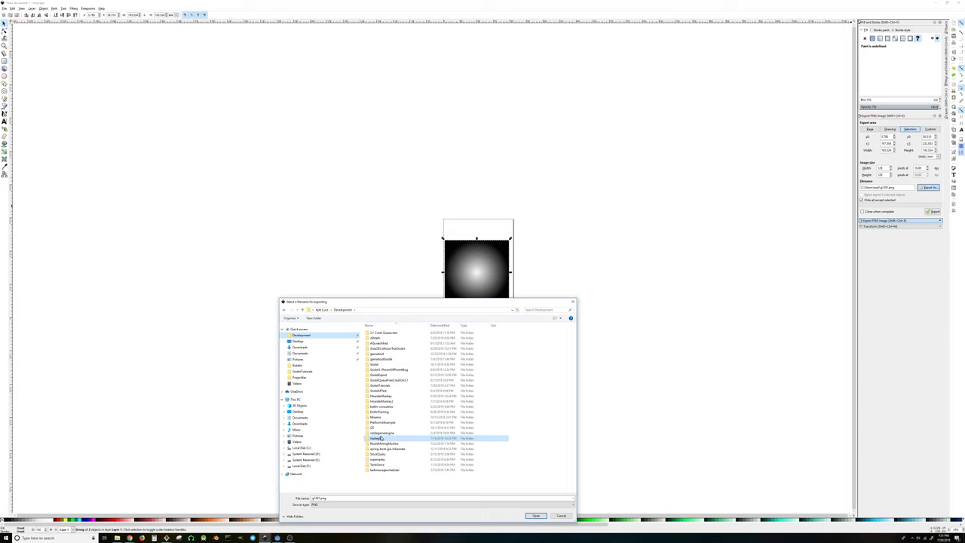
{"action": "double_click", "coordinate": [380, 438]}
{"action": "double_click", "coordinate": [374, 339]}
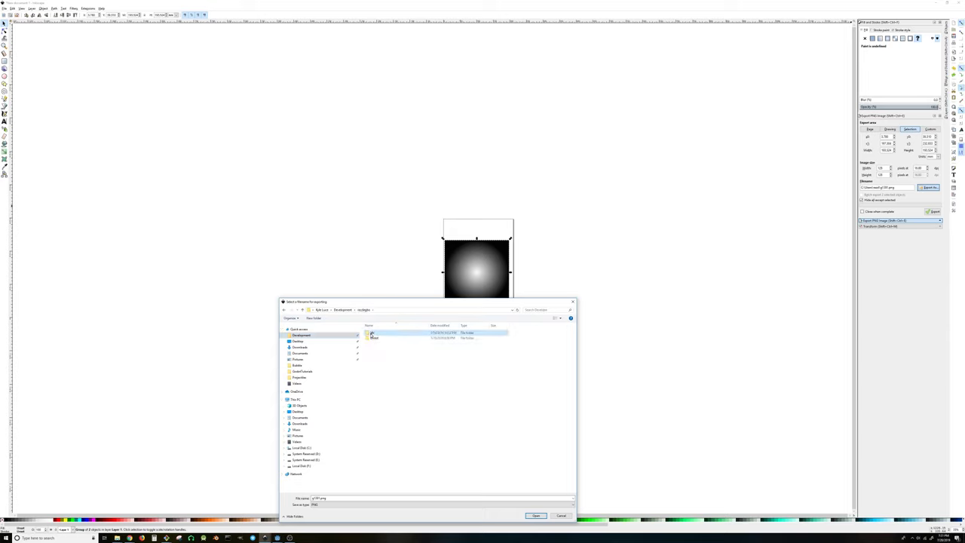
{"action": "double_click", "coordinate": [377, 336]}
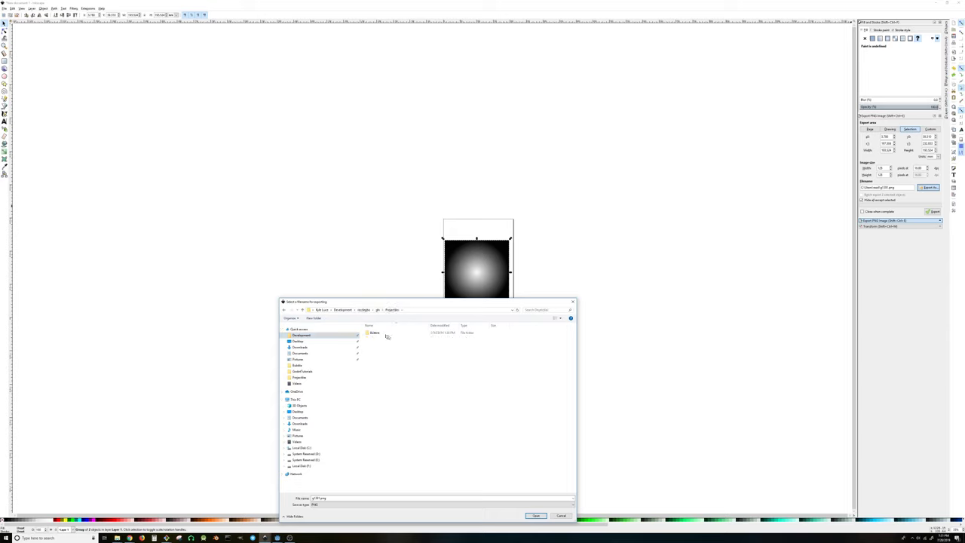
{"action": "double_click", "coordinate": [385, 335]}
Step: Name the export bubbleHeightMap2.png and export the gradient group
{"action": "left_click", "coordinate": [378, 341]}
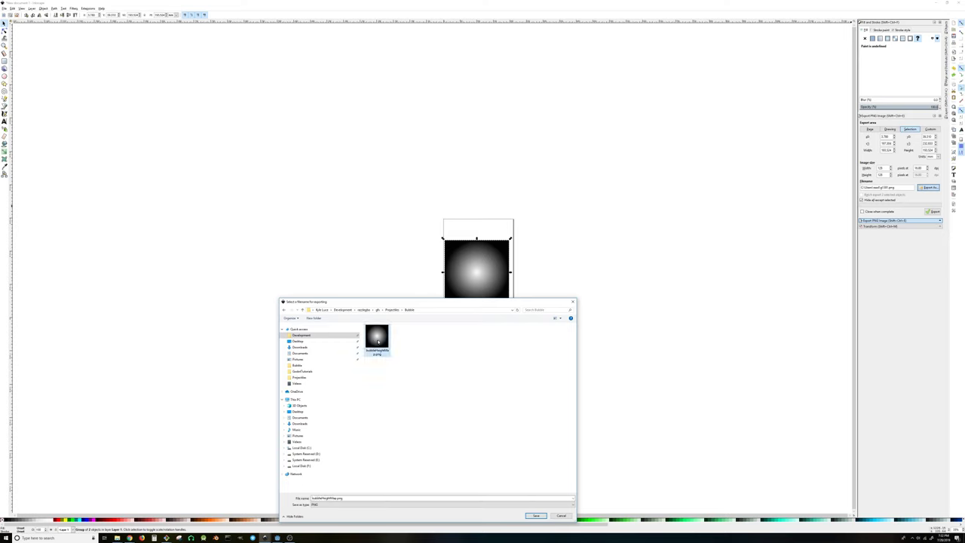
{"action": "double_click", "coordinate": [335, 498]}
{"action": "left_click", "coordinate": [335, 498]}
{"action": "type", "text": "2"}
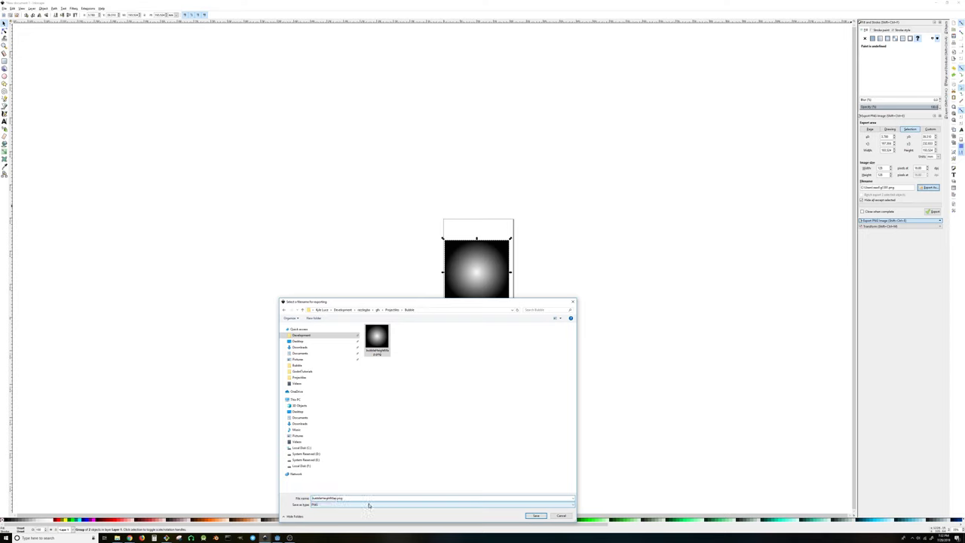
{"action": "left_click", "coordinate": [535, 516]}
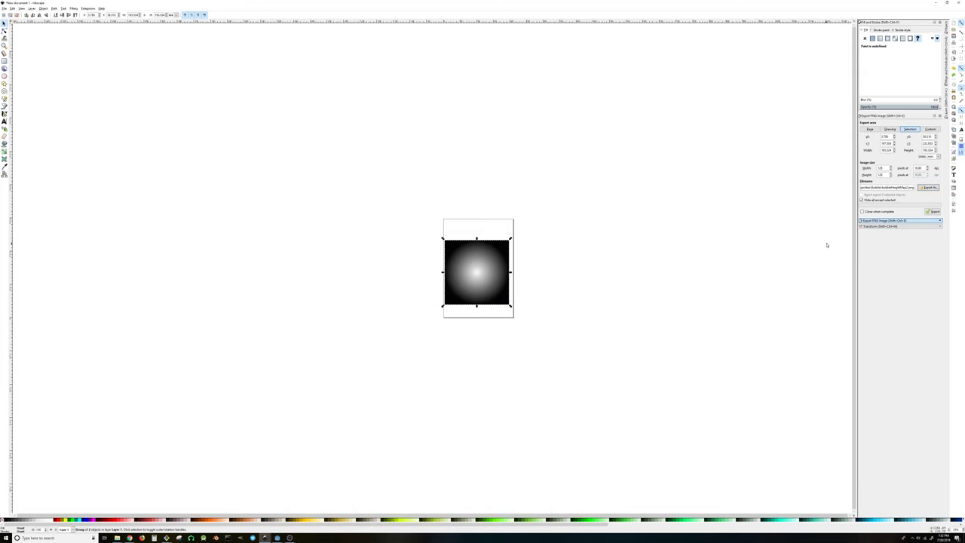
{"action": "left_click_drag", "start_coordinate": [856, 244], "coordinate": [760, 249]}
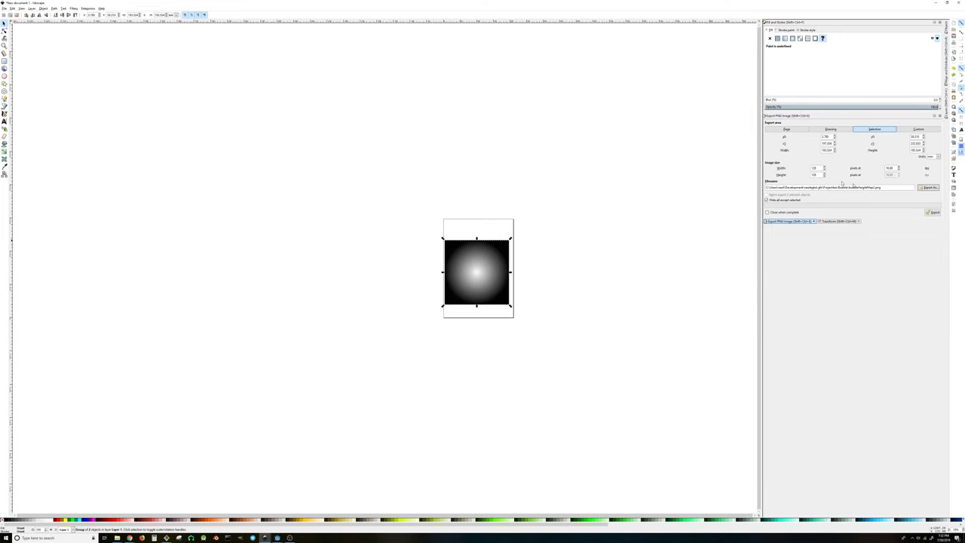
{"action": "left_click", "coordinate": [933, 212]}
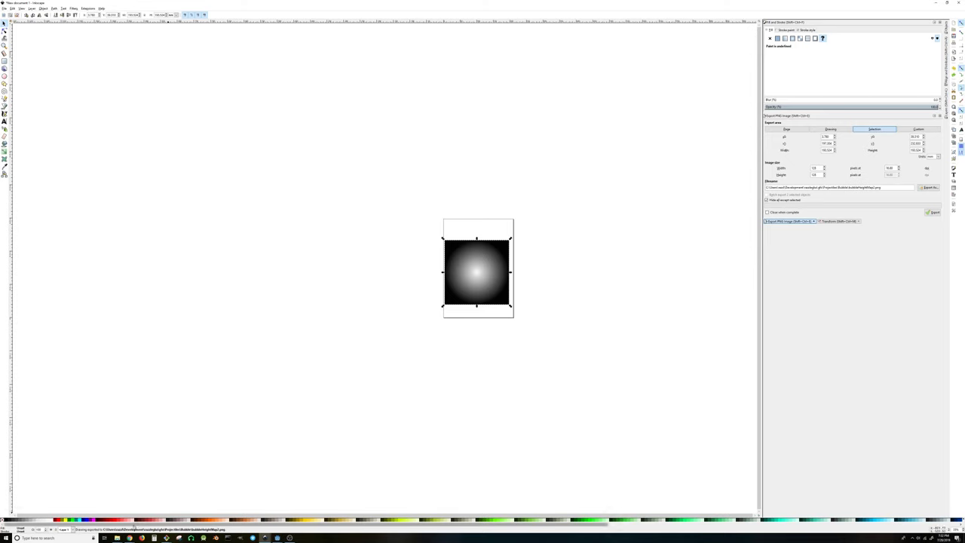
Step: Open bubbleHeightMap2.png from the Bubble folder with GIMP via the right-click menu
{"action": "mouse_move", "coordinate": [117, 537]}
{"action": "left_click", "coordinate": [124, 521]}
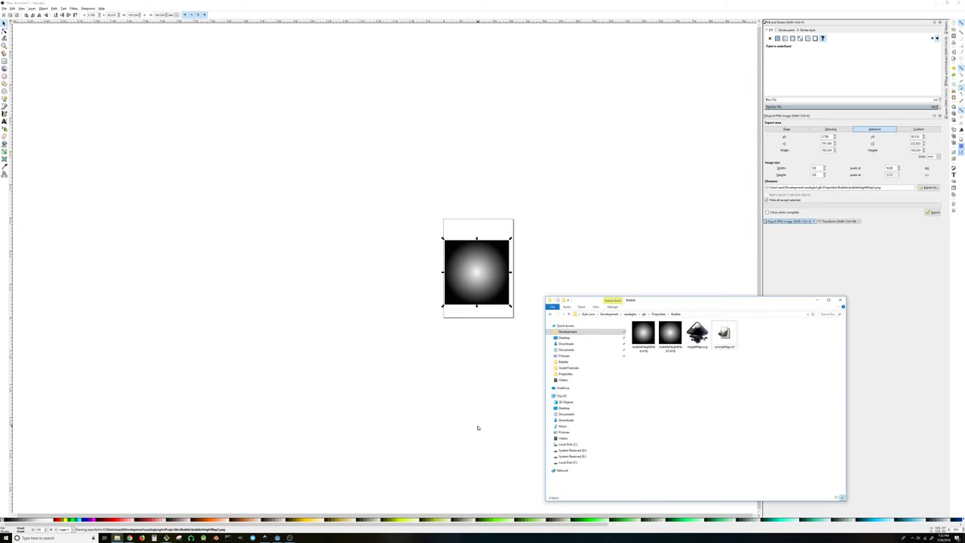
{"action": "left_click", "coordinate": [670, 335]}
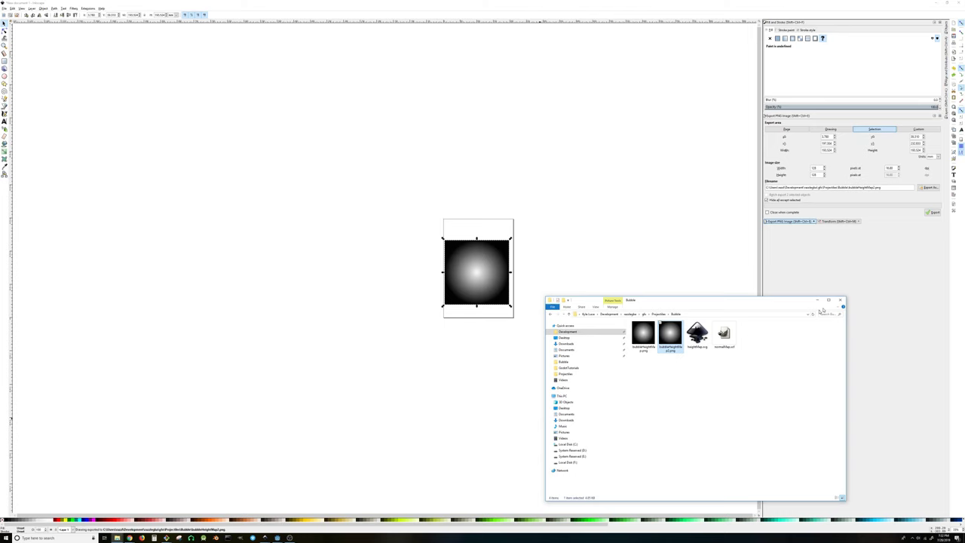
{"action": "right_click", "coordinate": [671, 336]}
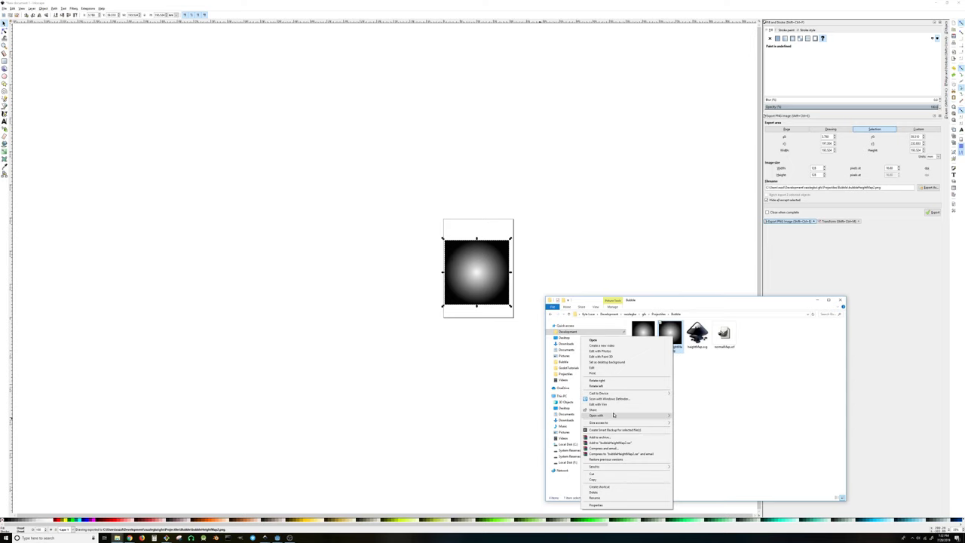
{"action": "mouse_move", "coordinate": [614, 414]}
{"action": "left_click", "coordinate": [709, 417]}
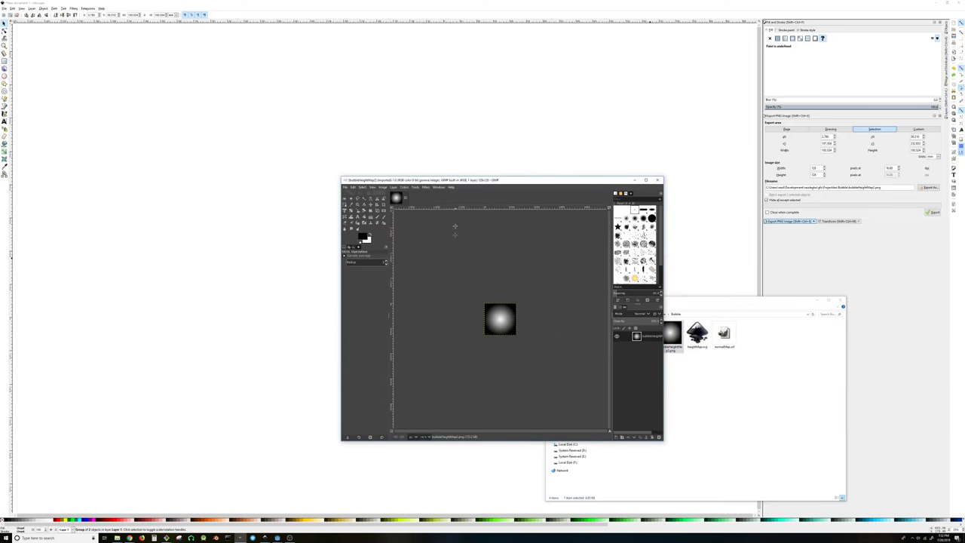
Step: Zoom into the height map and bring up the menu leading to the Map filters
{"action": "scroll", "coordinate": [505, 316], "scroll_direction": "up", "scroll_amount": 4}
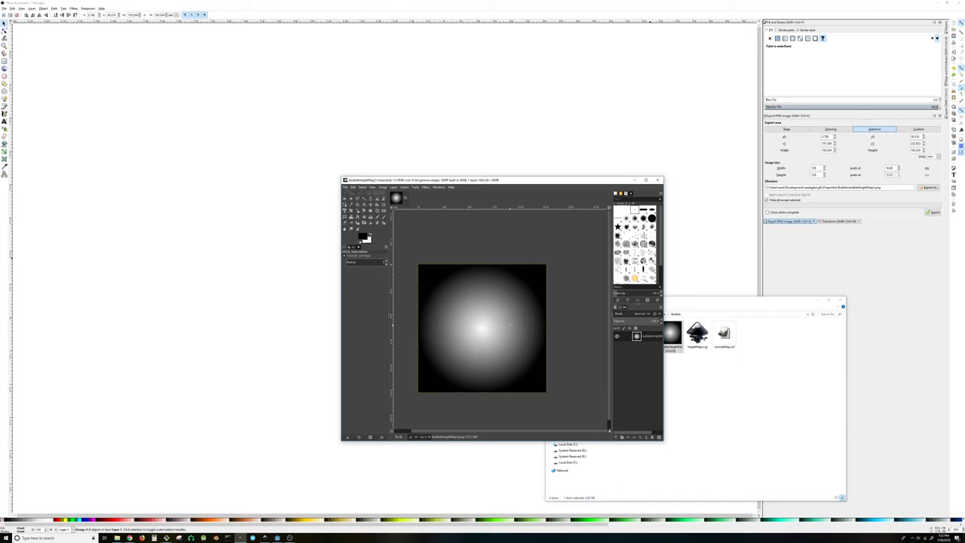
{"action": "left_click", "coordinate": [393, 187]}
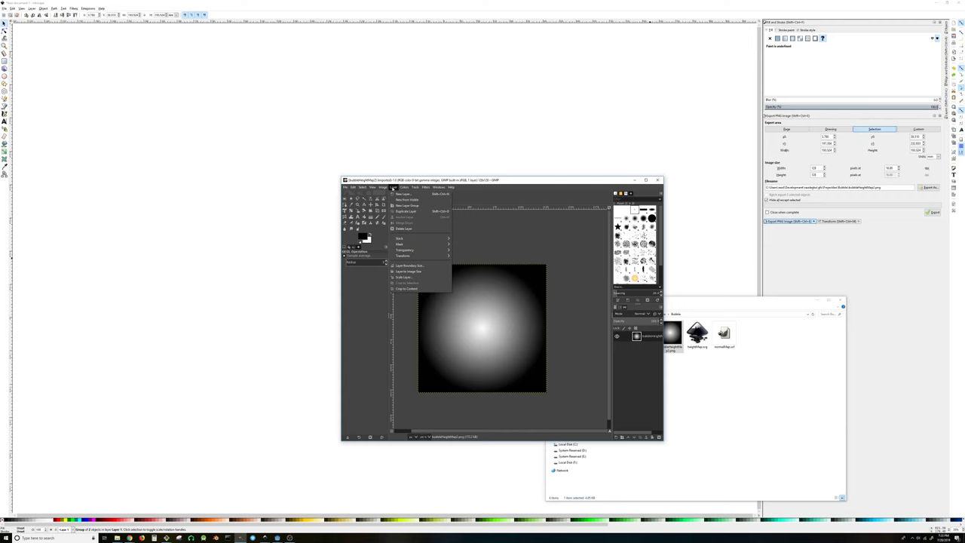
Step: Apply Filters > Map > Normalmap with the 9x9 filter to the height map
{"action": "mouse_move", "coordinate": [425, 187]}
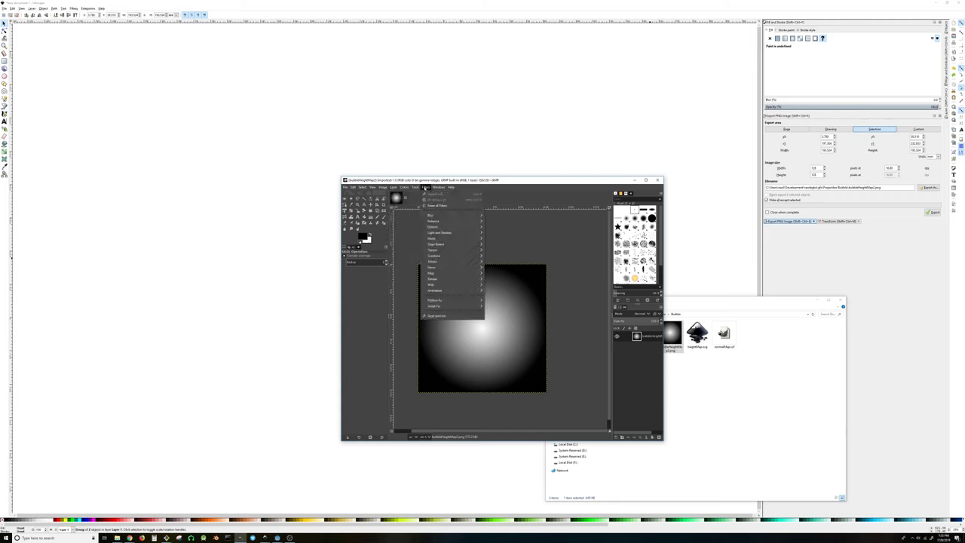
{"action": "mouse_move", "coordinate": [452, 273]}
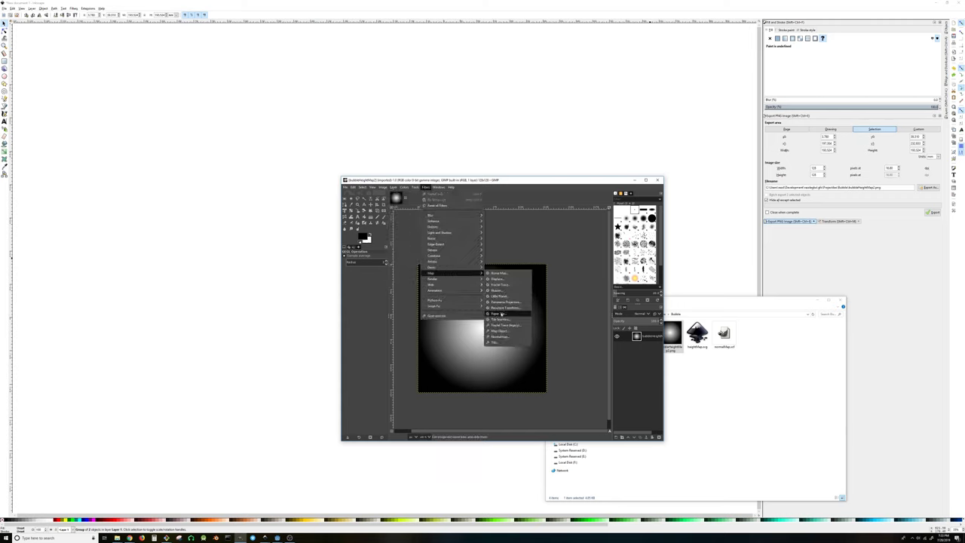
{"action": "left_click", "coordinate": [500, 337]}
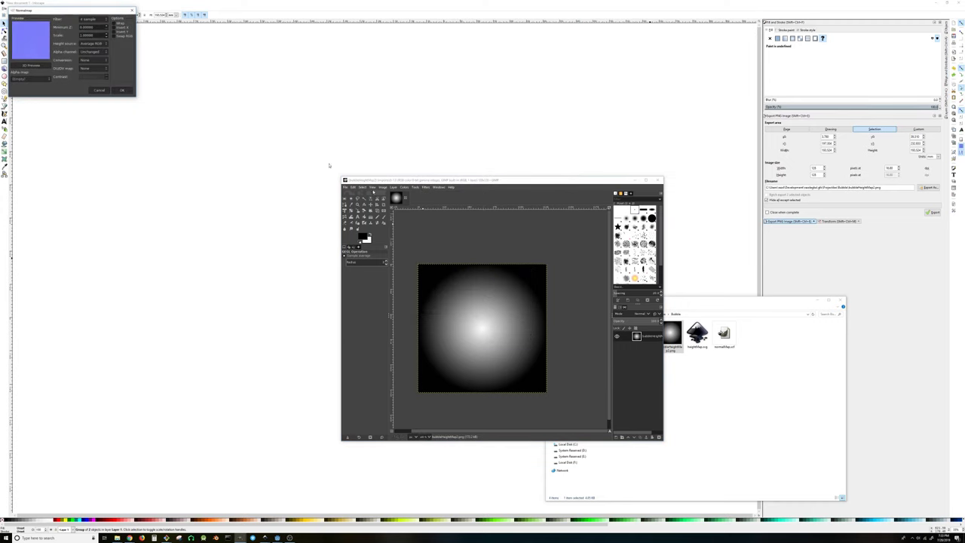
{"action": "left_click_drag", "start_coordinate": [43, 11], "coordinate": [583, 172]}
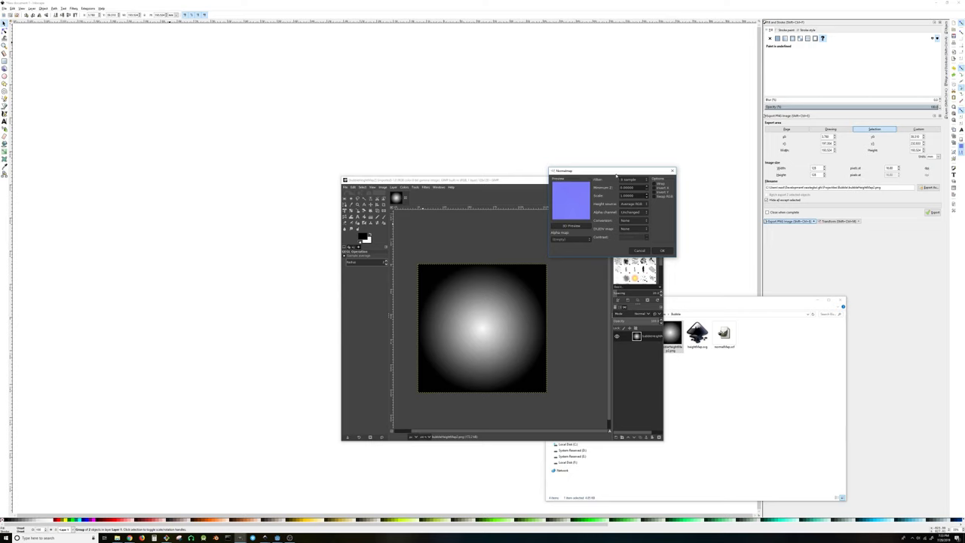
{"action": "left_click_drag", "start_coordinate": [616, 174], "coordinate": [626, 189]}
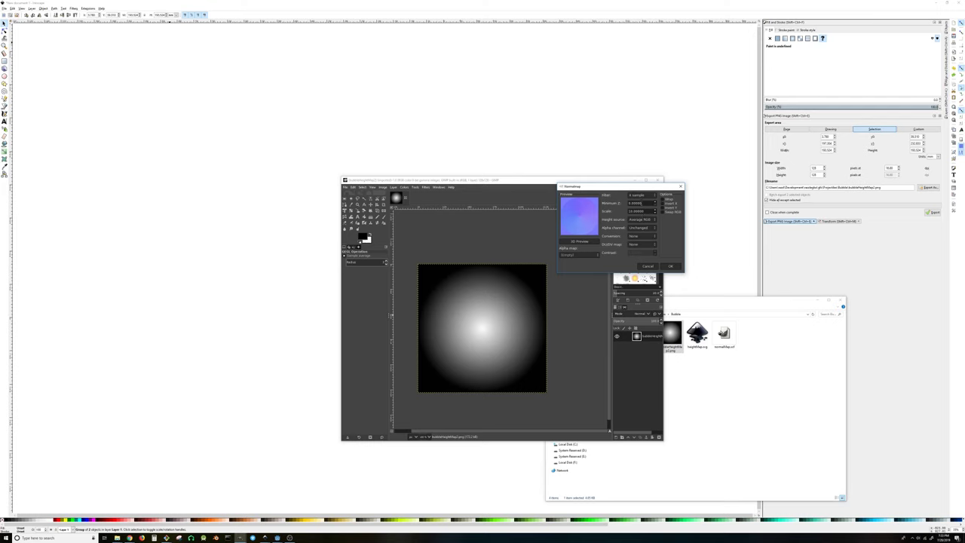
{"action": "left_click", "coordinate": [641, 195]}
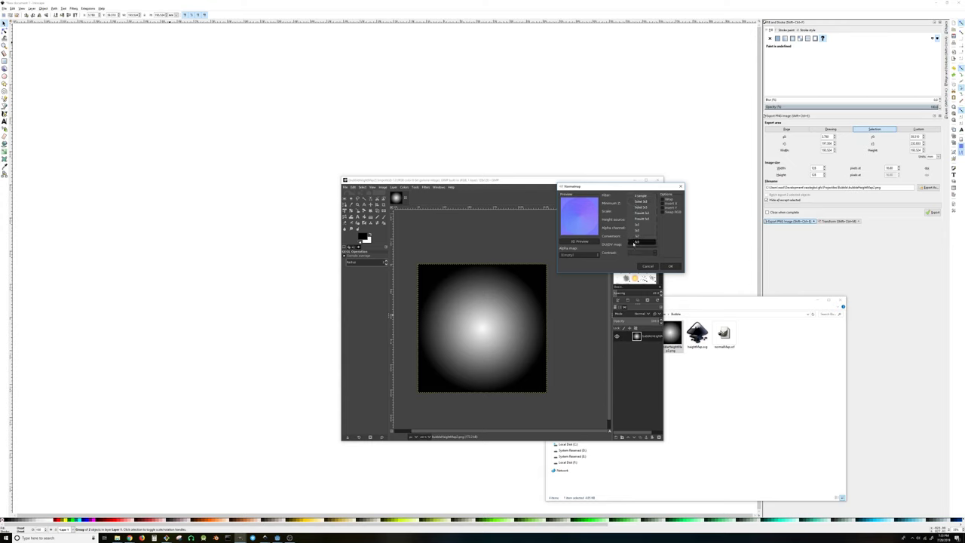
{"action": "left_click", "coordinate": [635, 242]}
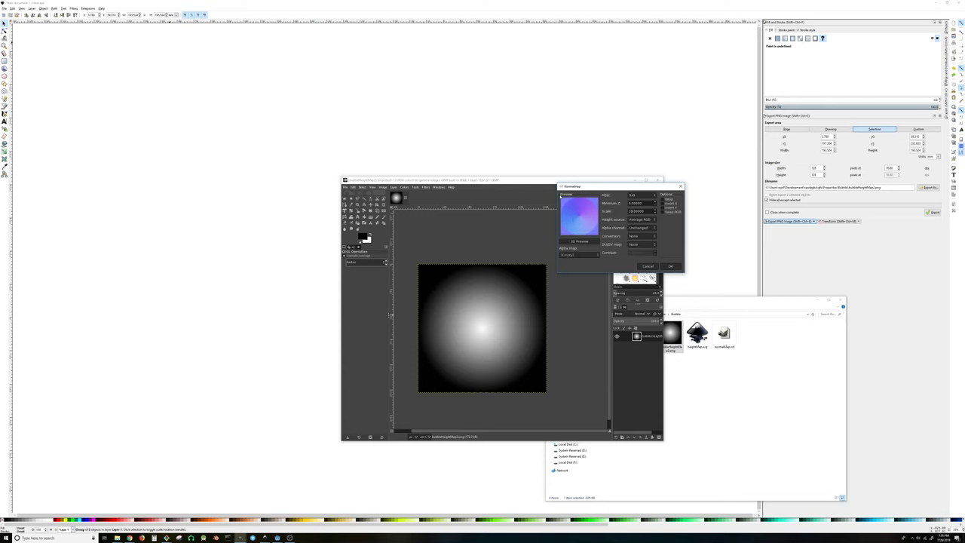
{"action": "left_click", "coordinate": [670, 267]}
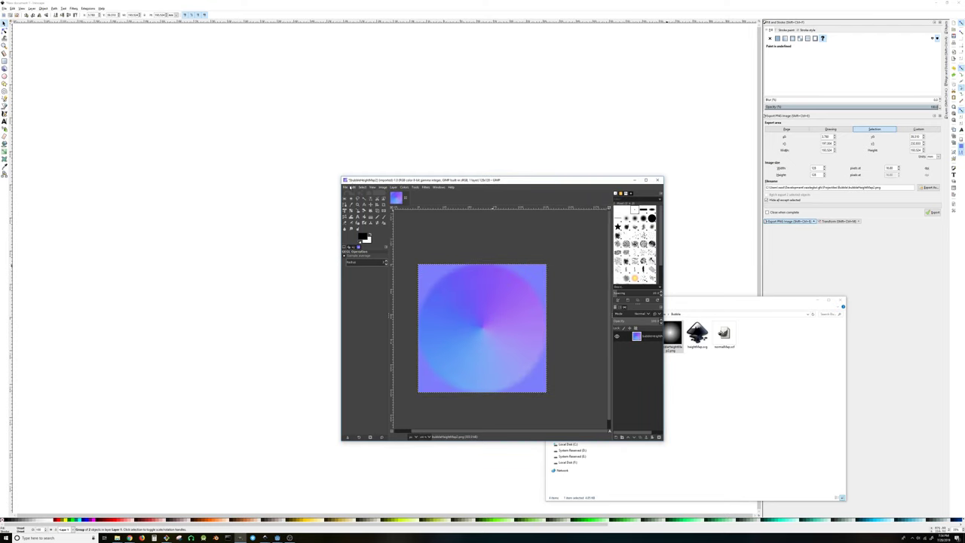
Step: Open Save As and browse razzlegba > Characters > RawTextures > Projectile
{"action": "left_click", "coordinate": [346, 187]}
{"action": "left_click", "coordinate": [362, 238]}
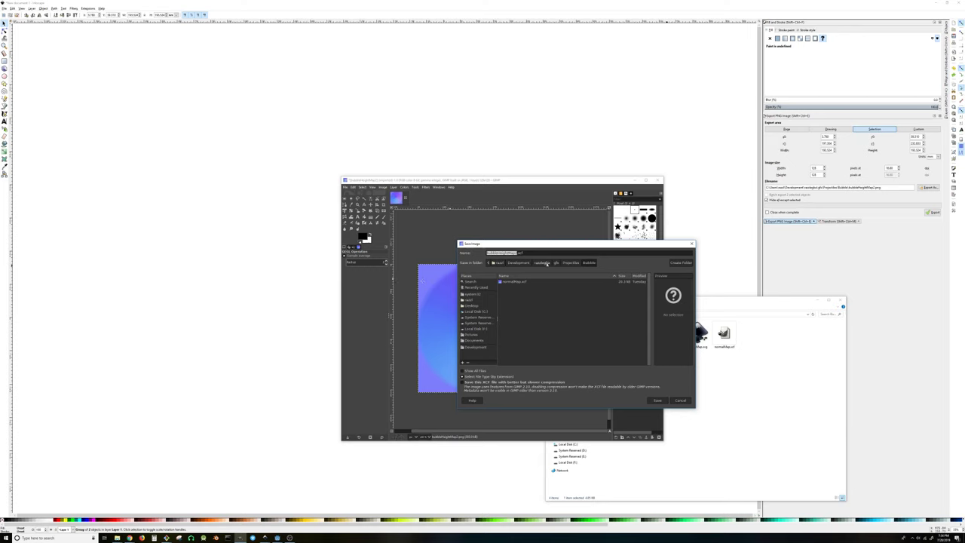
{"action": "left_click", "coordinate": [542, 262]}
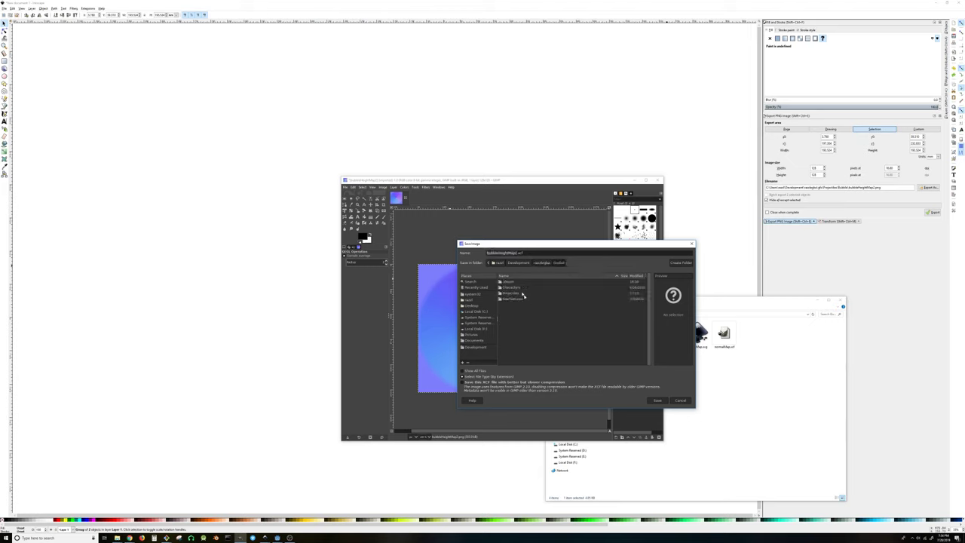
{"action": "left_click", "coordinate": [516, 288]}
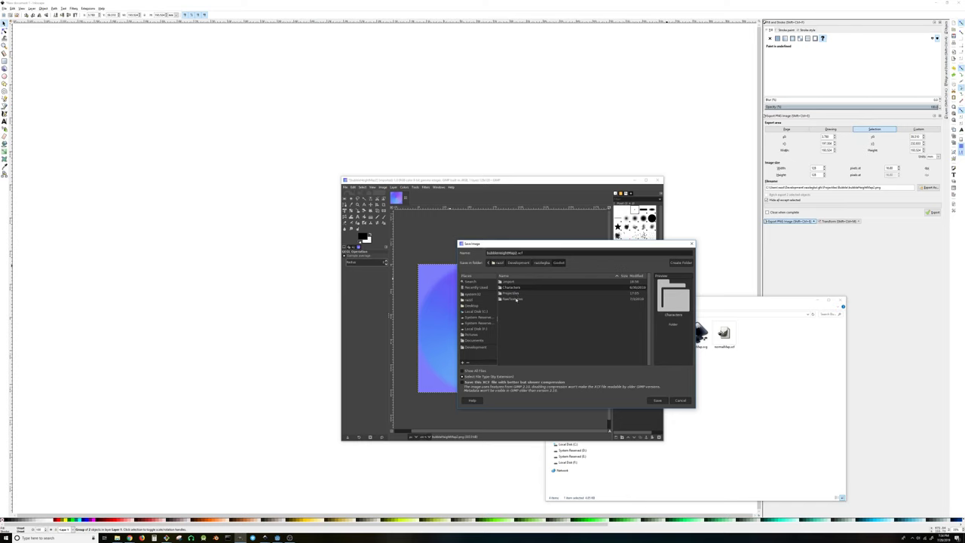
{"action": "double_click", "coordinate": [516, 299]}
{"action": "double_click", "coordinate": [521, 299]}
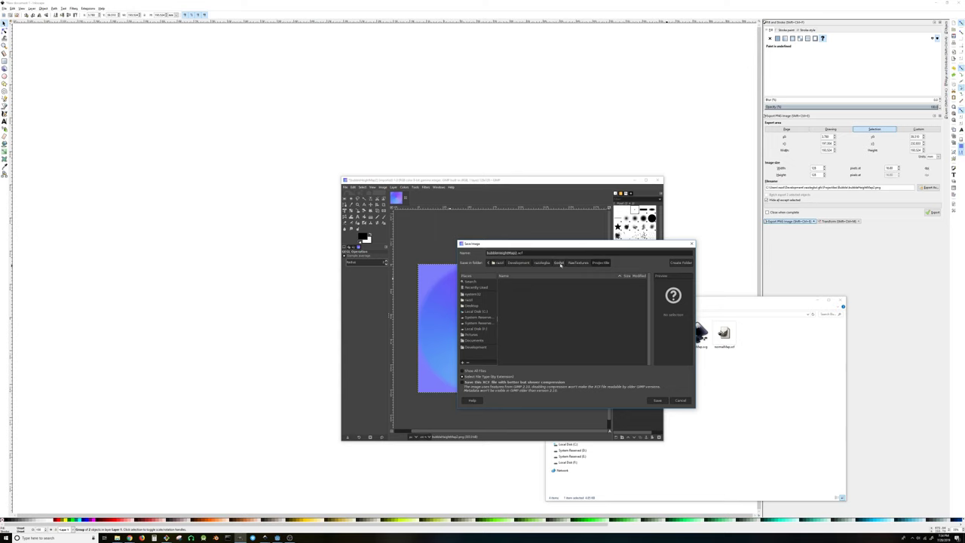
Step: Save the normal map as normalMap2.xcf in gis/Projectiles/Bubble
{"action": "left_click", "coordinate": [534, 263]}
{"action": "double_click", "coordinate": [513, 282]}
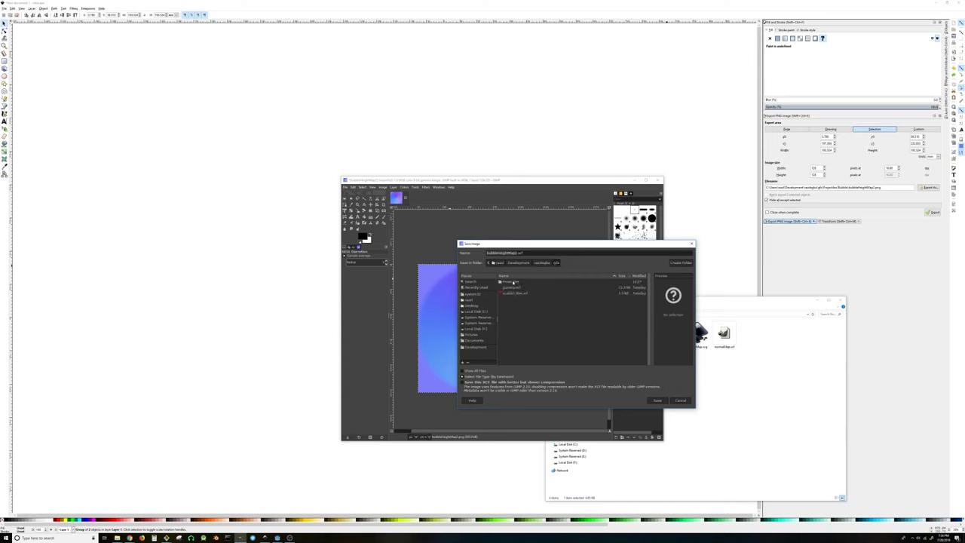
{"action": "double_click", "coordinate": [518, 281]}
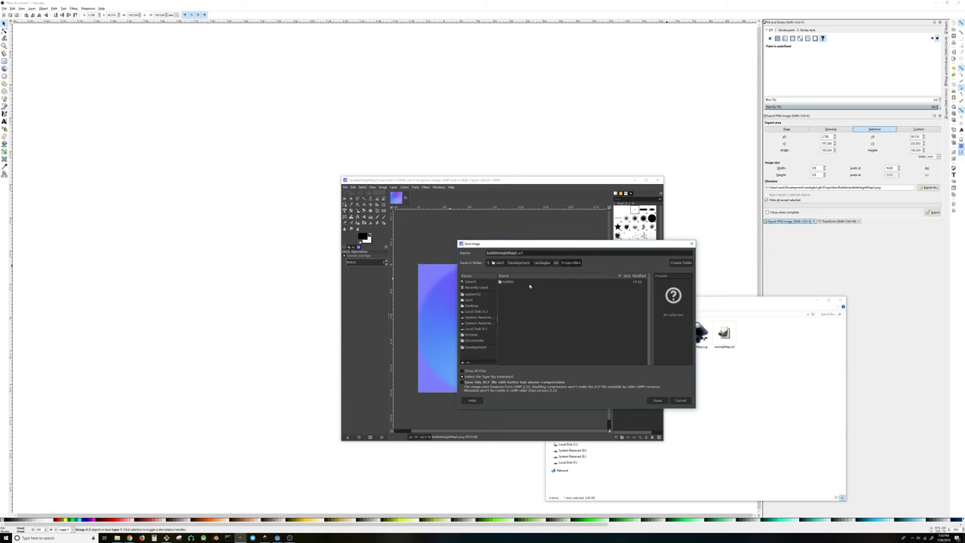
{"action": "double_click", "coordinate": [527, 282]}
{"action": "left_click", "coordinate": [512, 281]}
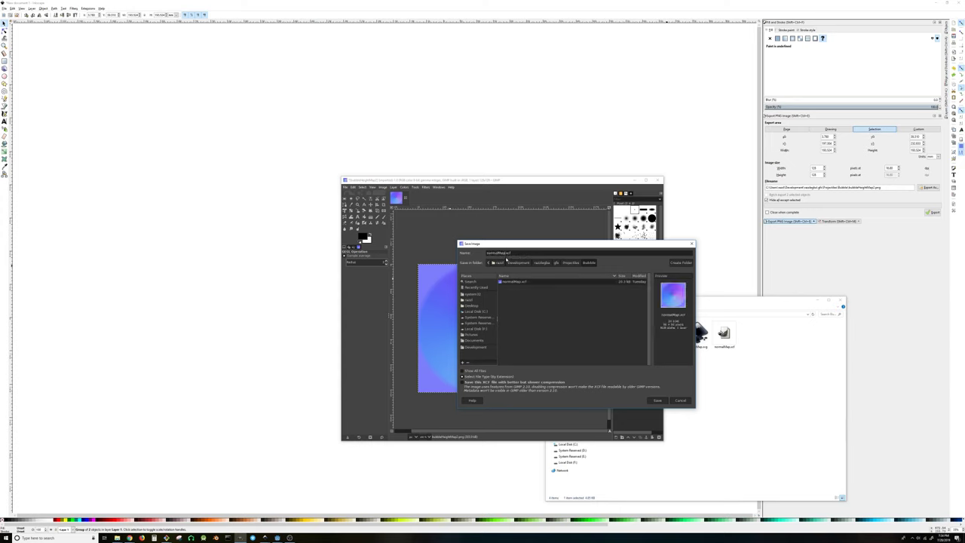
{"action": "left_click", "coordinate": [657, 401]}
Step: Open Export As and browse to the Godot game's NewTextures > Projectiles folder
{"action": "left_click", "coordinate": [345, 187]}
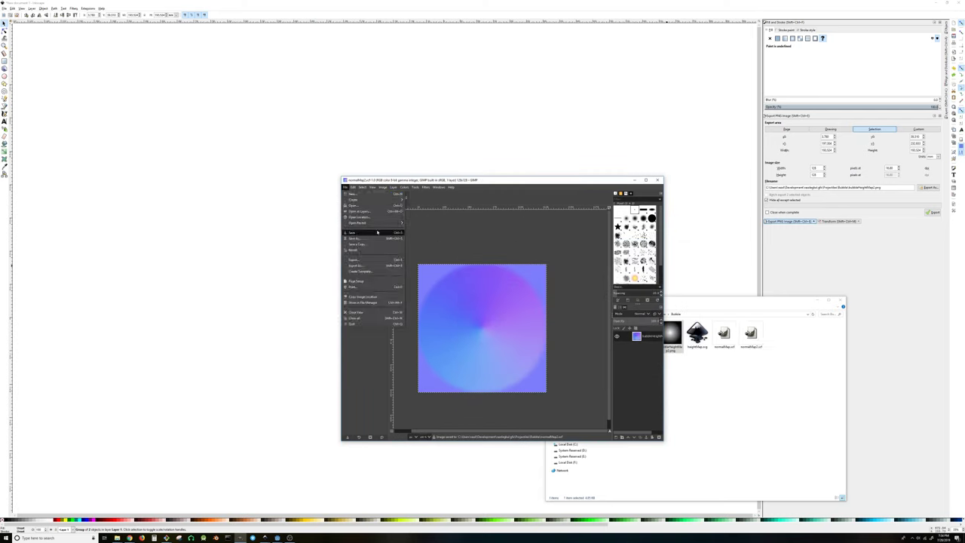
{"action": "left_click", "coordinate": [366, 261]}
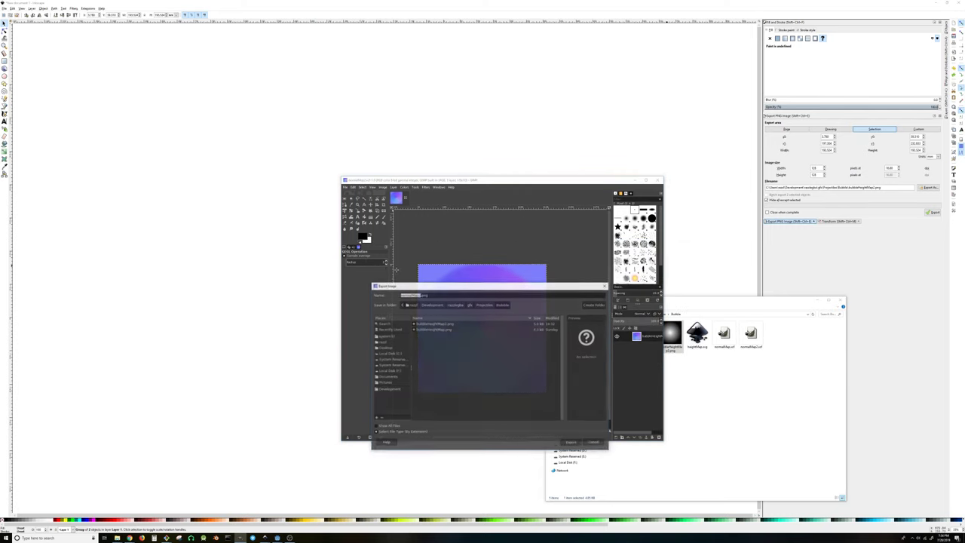
{"action": "left_click", "coordinate": [456, 305]}
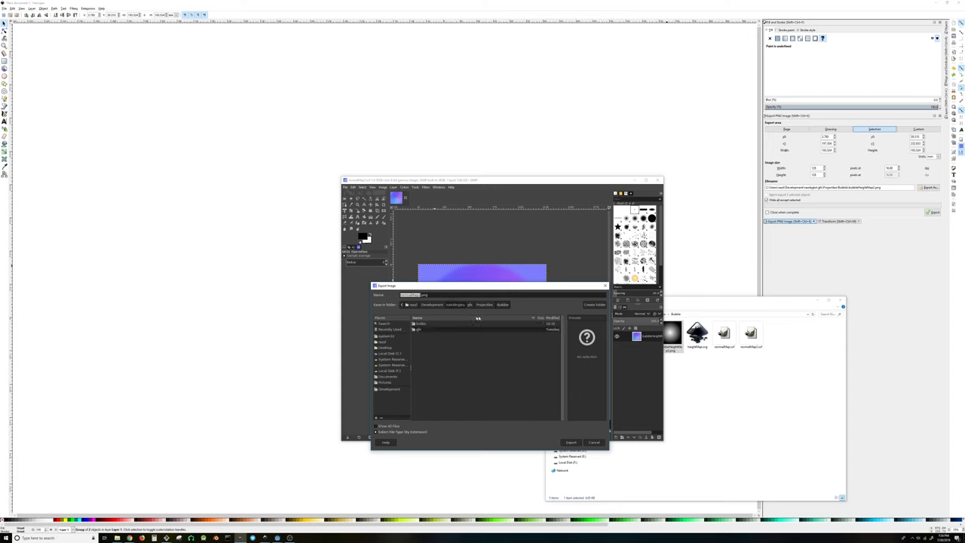
{"action": "double_click", "coordinate": [436, 325]}
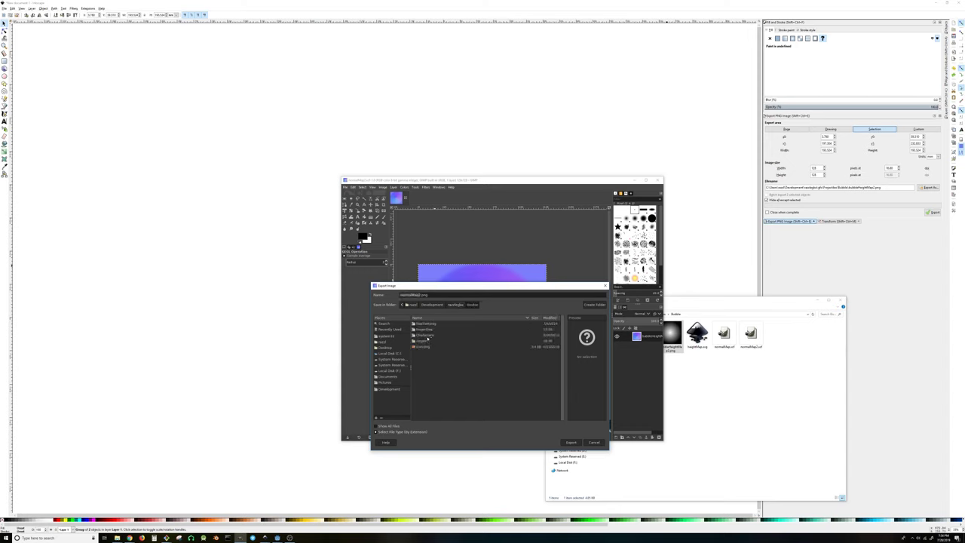
{"action": "left_click", "coordinate": [428, 331]}
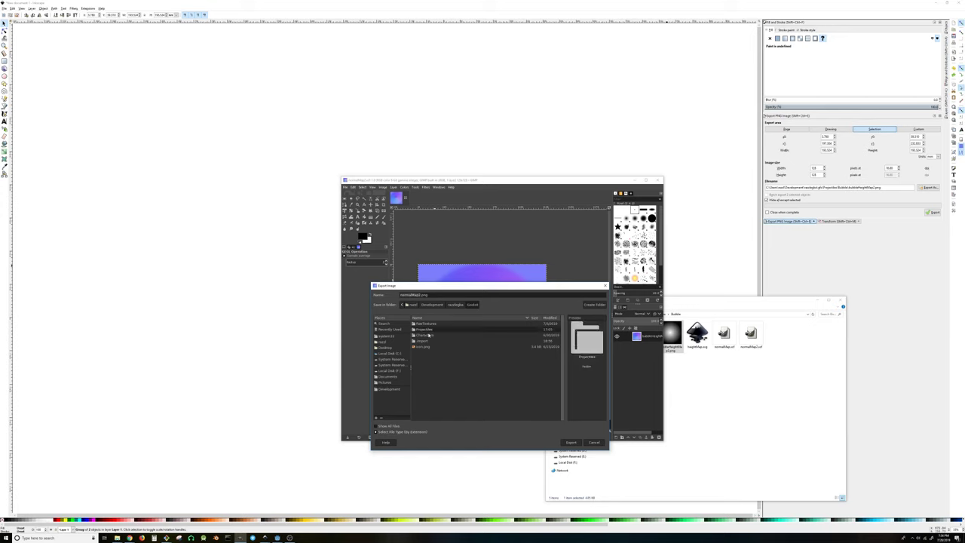
{"action": "double_click", "coordinate": [427, 326]}
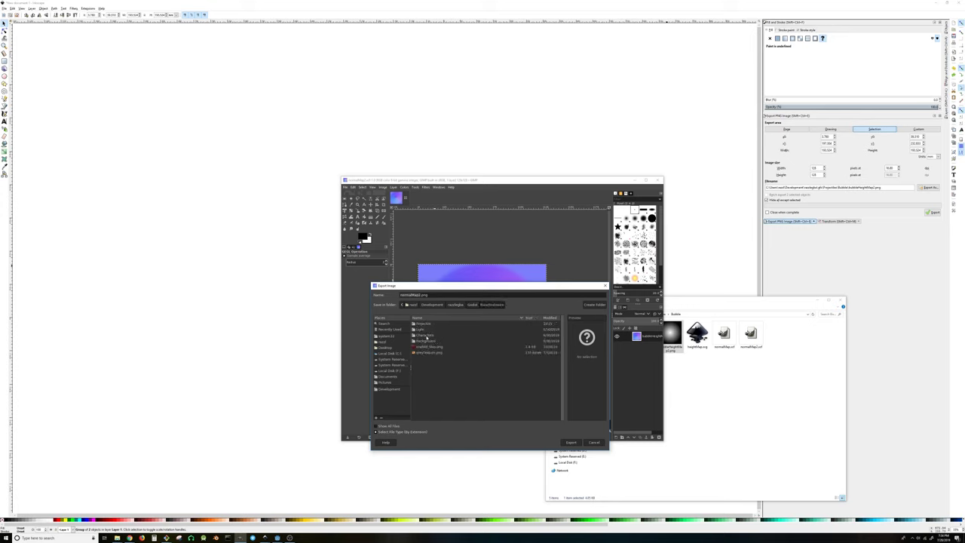
{"action": "double_click", "coordinate": [425, 324]}
Step: Export the normal map as bubbleNormalMap2.png, confirming the PNG options
{"action": "left_click", "coordinate": [438, 325]}
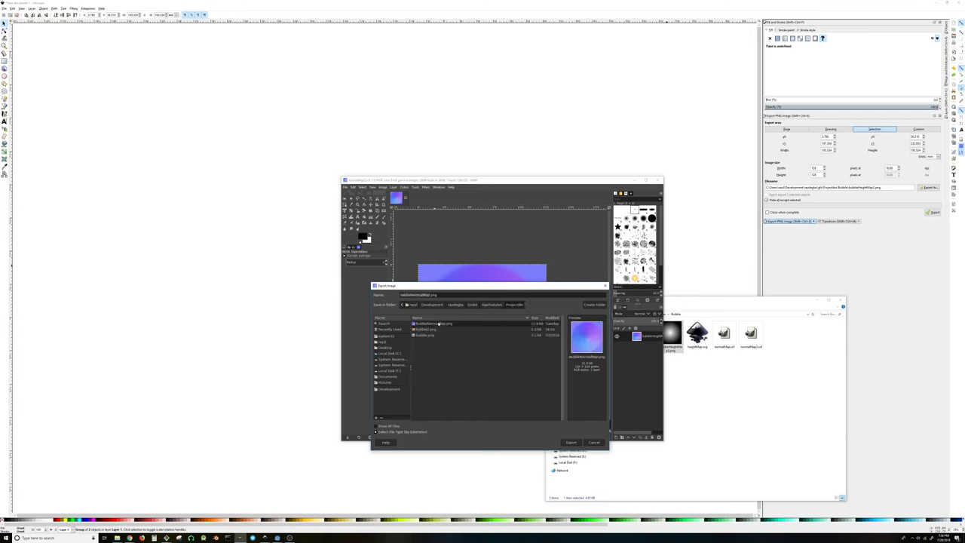
{"action": "left_click", "coordinate": [433, 298]}
{"action": "left_click", "coordinate": [571, 443]}
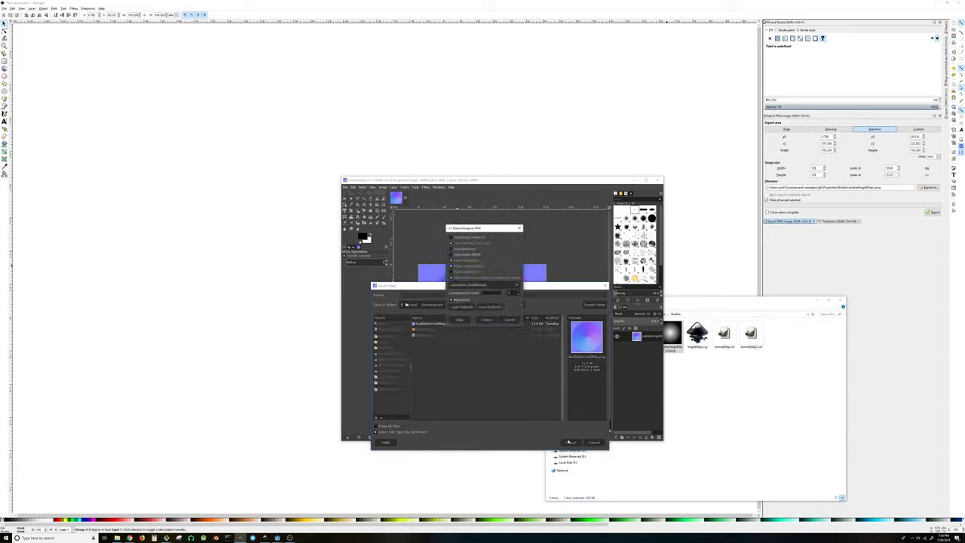
{"action": "left_click", "coordinate": [487, 321]}
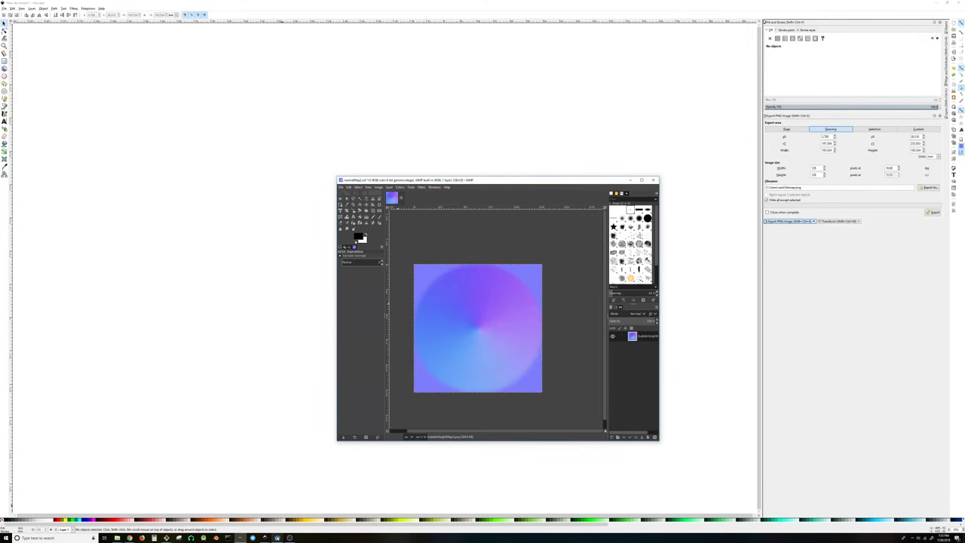
Step: In Godot, select bubblenormalmap2.png in the FileSystem and nudge bubble5 slightly upward
{"action": "left_click", "coordinate": [277, 538]}
{"action": "left_click", "coordinate": [279, 512]}
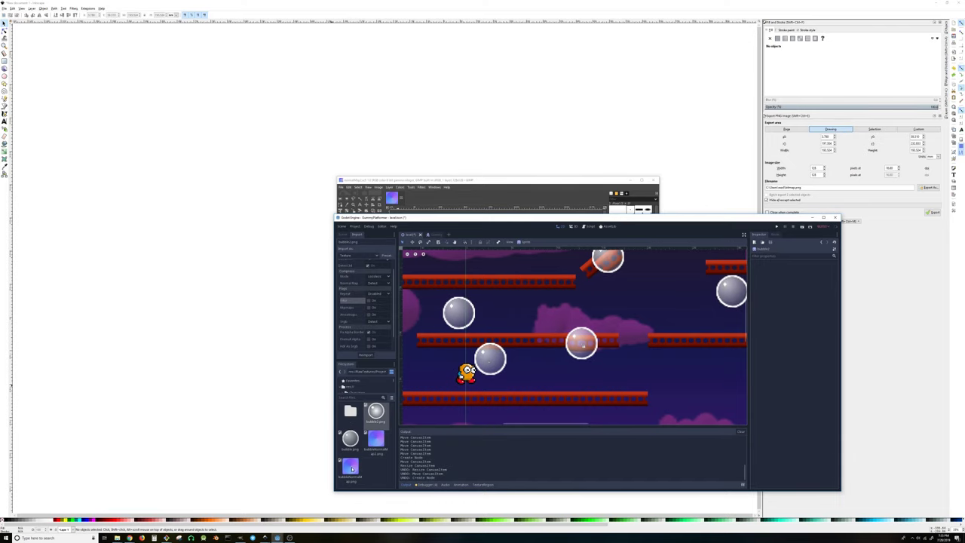
{"action": "left_click", "coordinate": [375, 439]}
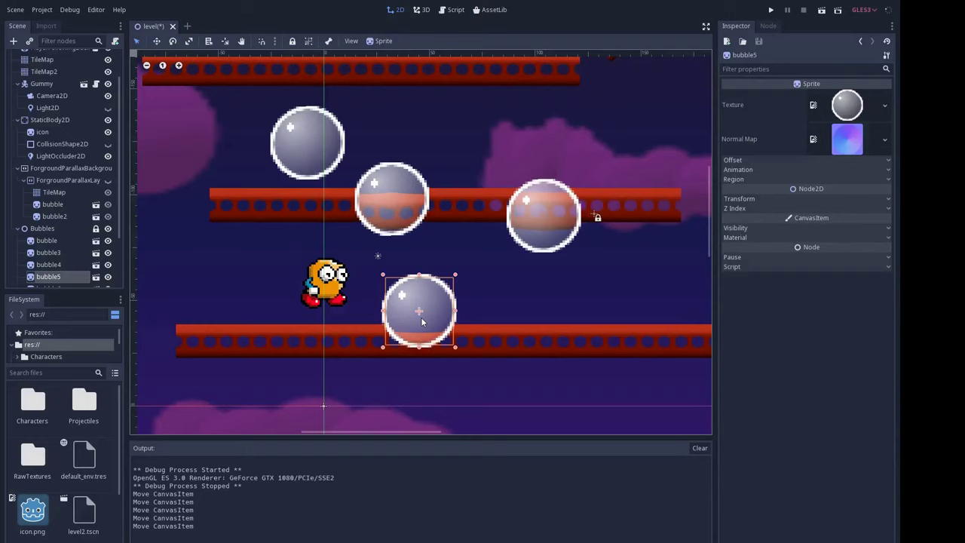
{"action": "left_click_drag", "start_coordinate": [422, 322], "coordinate": [392, 324]}
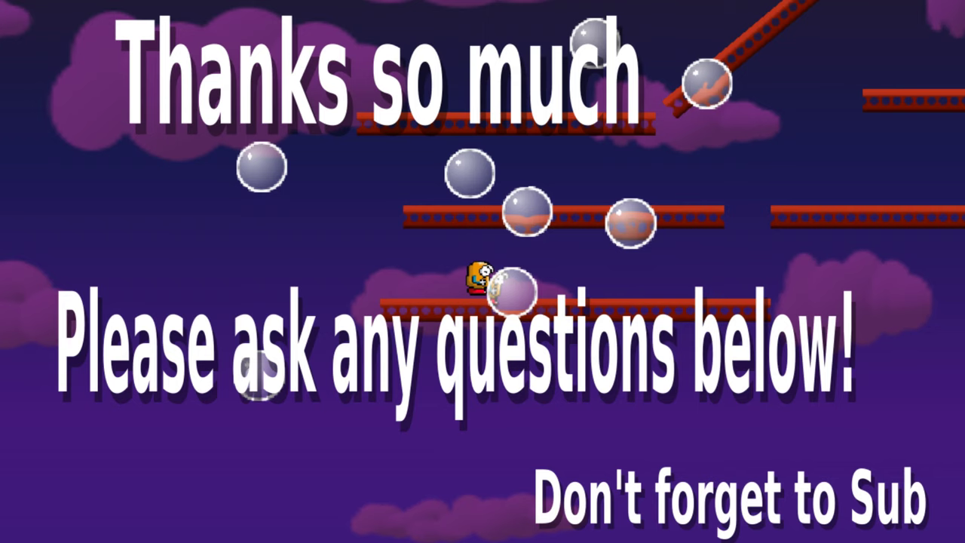